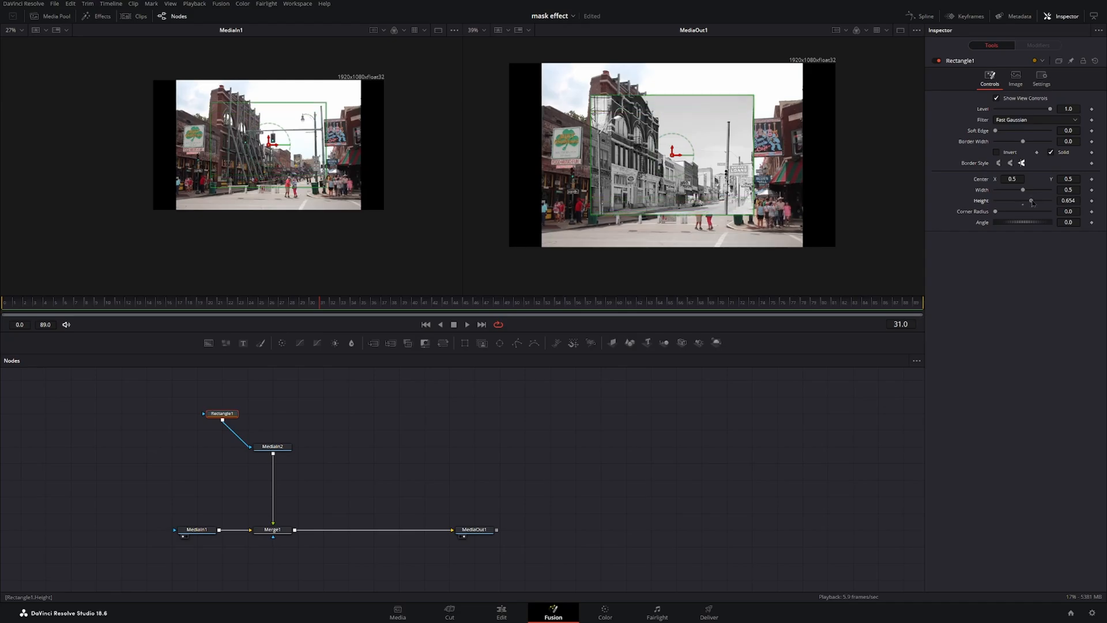
Set the rectangle mask's height to 2.
click(1070, 200)
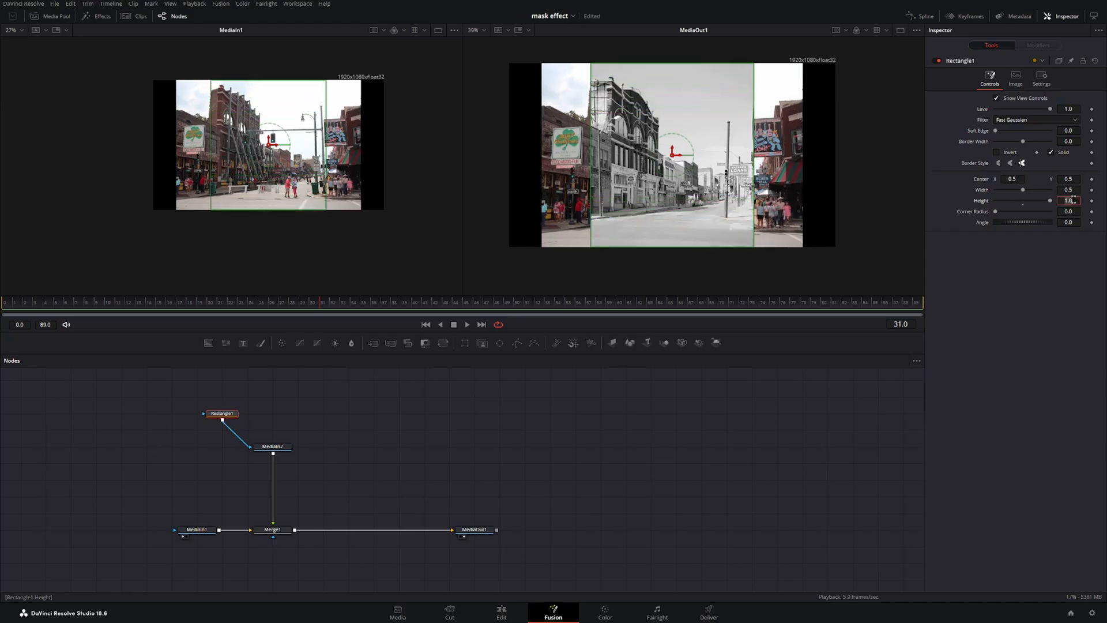
text(2)
key(Tab)
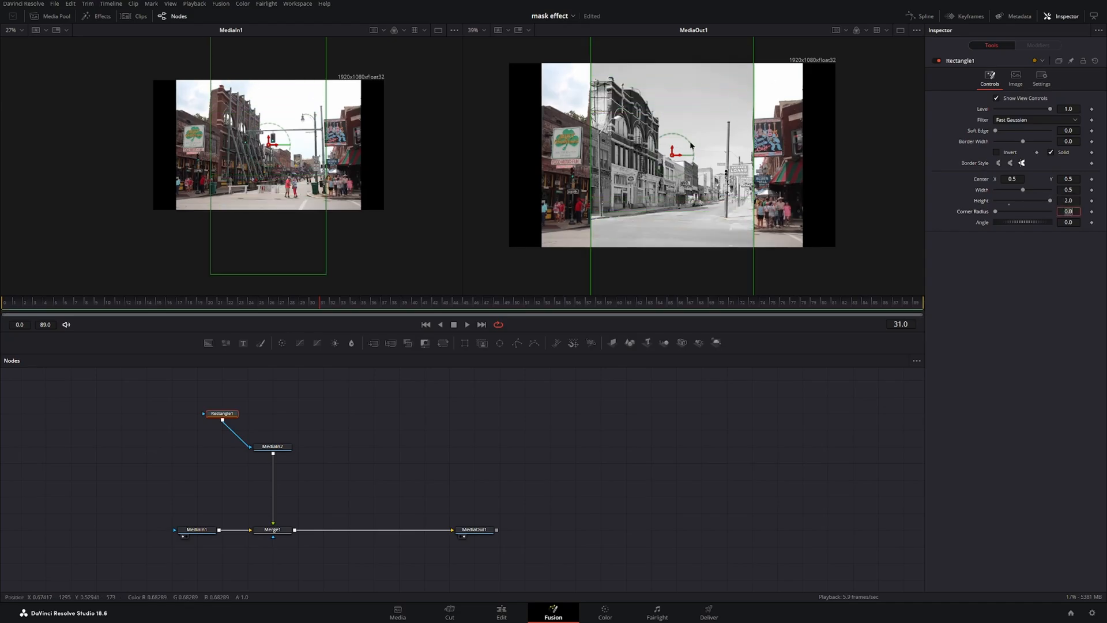
Shift the rectangle's center X to about 0.324 and move the Rectangle1 node beside MediaIn2.
mouse_move(1019, 180)
mouse_down()
mouse_move(973, 180)
mouse_move(1022, 191)
mouse_up()
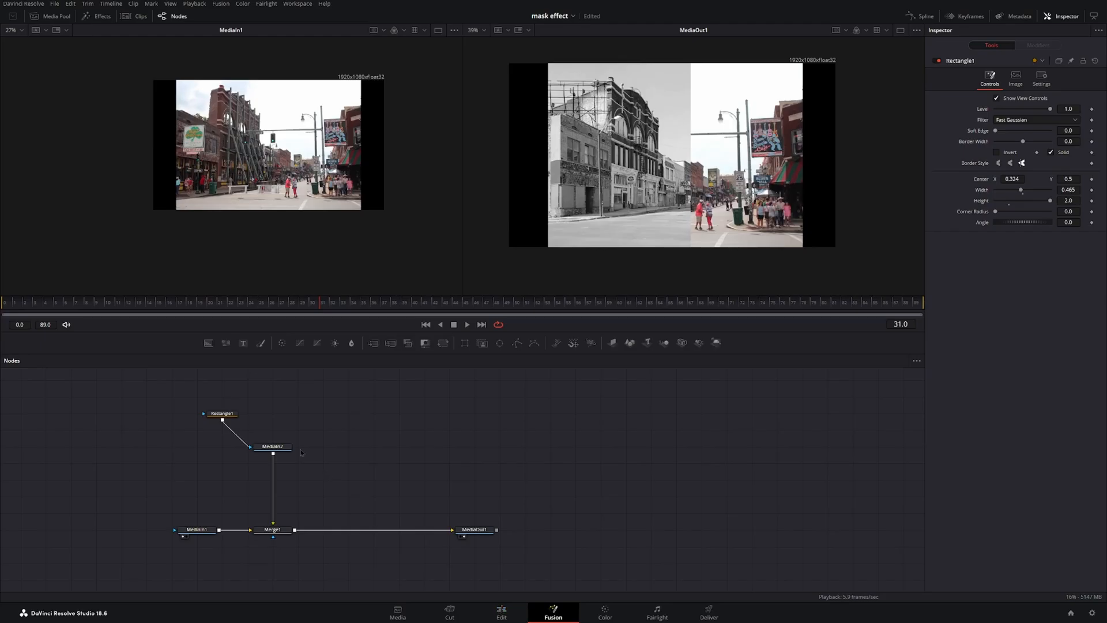
drag(222, 414, 222, 446)
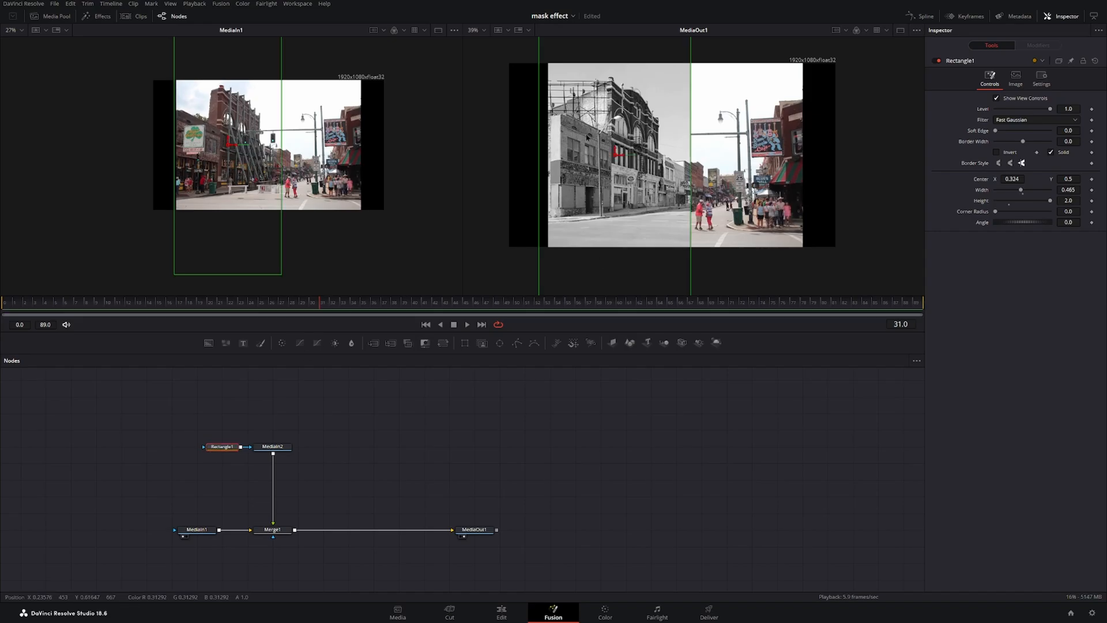
Bring the texture (6).png image from the Media Pool into the node graph, view it, and merge it over Merge1's output.
click(51, 16)
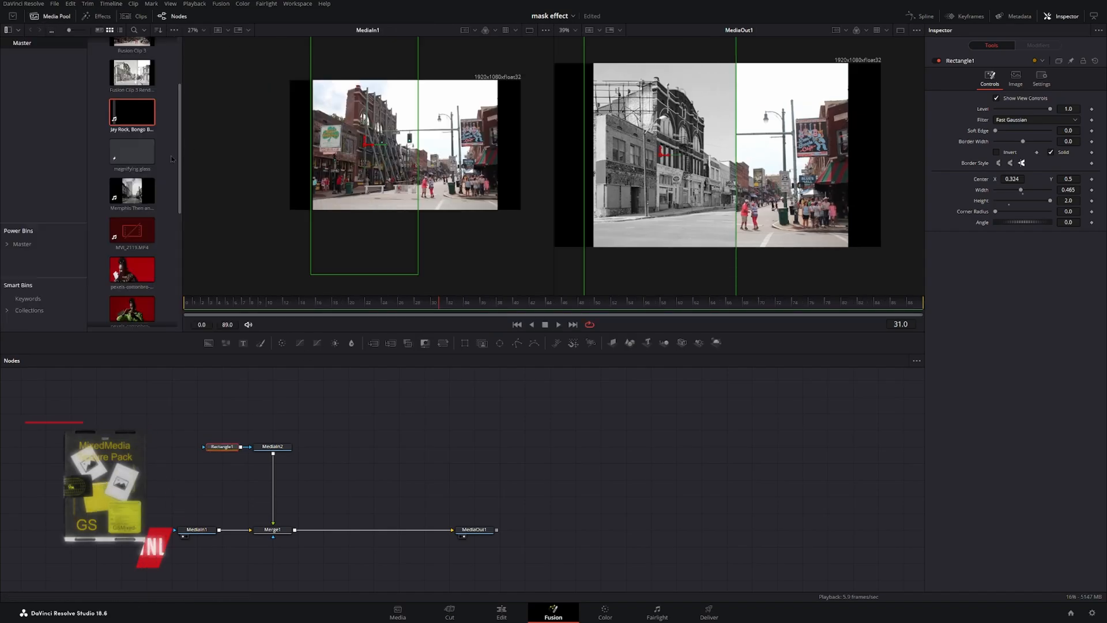
scroll(152, 275, down, 3)
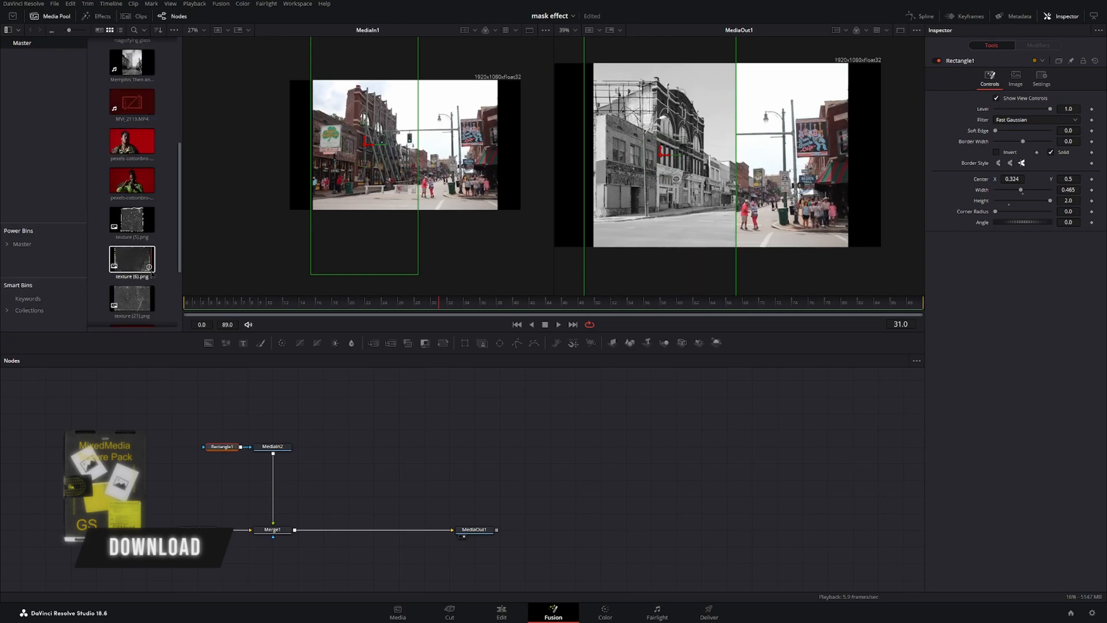
scroll(152, 276, down, 1)
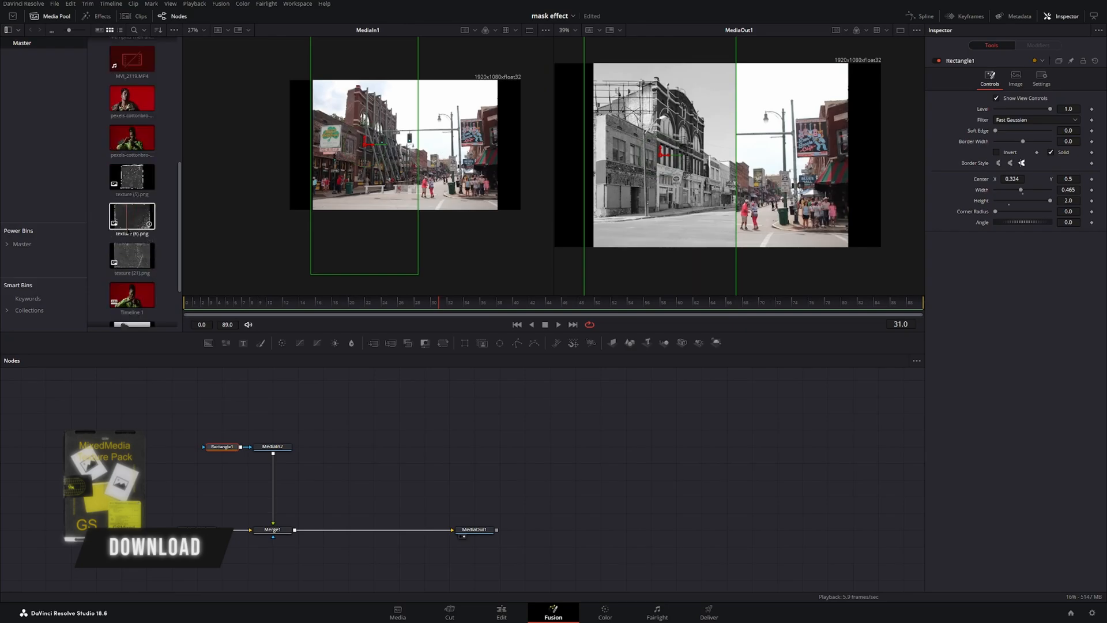
drag(128, 230, 349, 446)
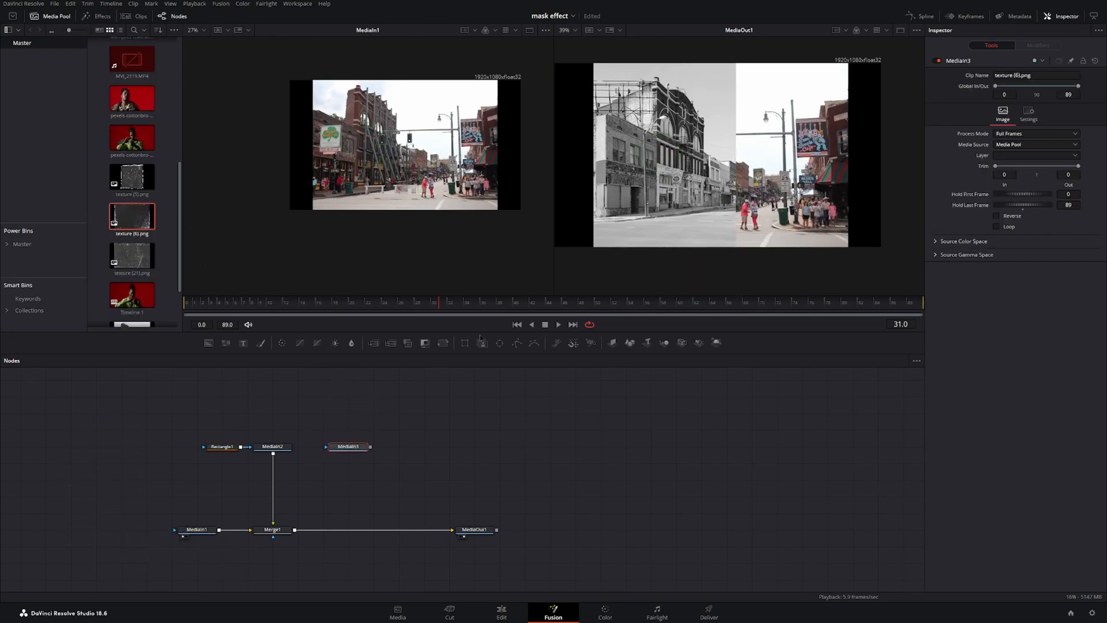
click(60, 16)
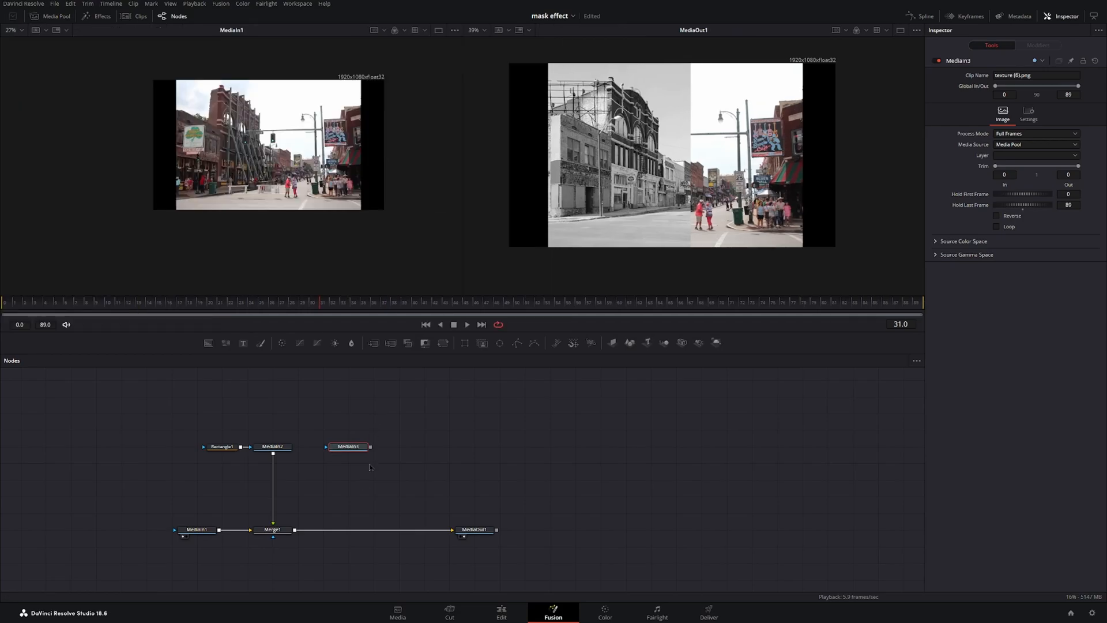
key(1)
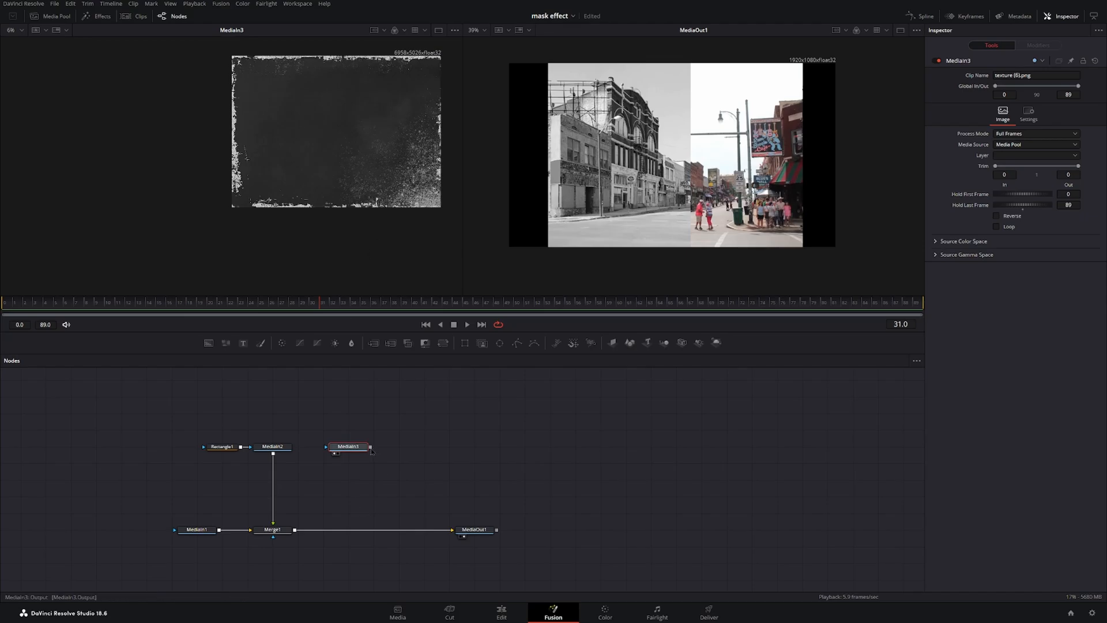
drag(370, 446, 295, 529)
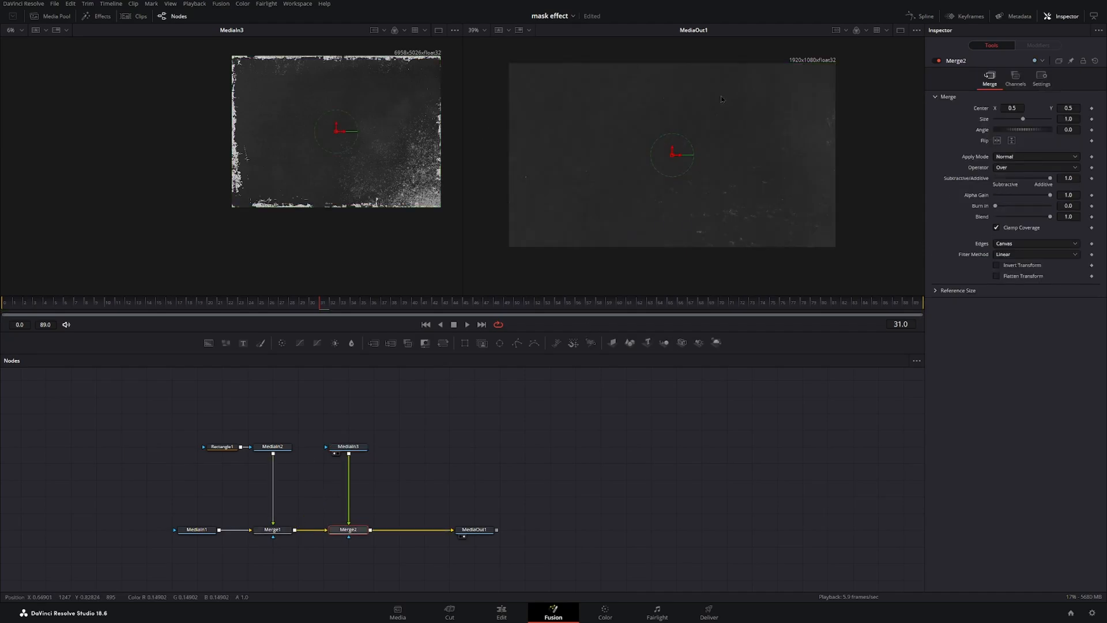
Add a Resize node after the texture's MediaIn3 node and move it down near Merge2.
click(360, 448)
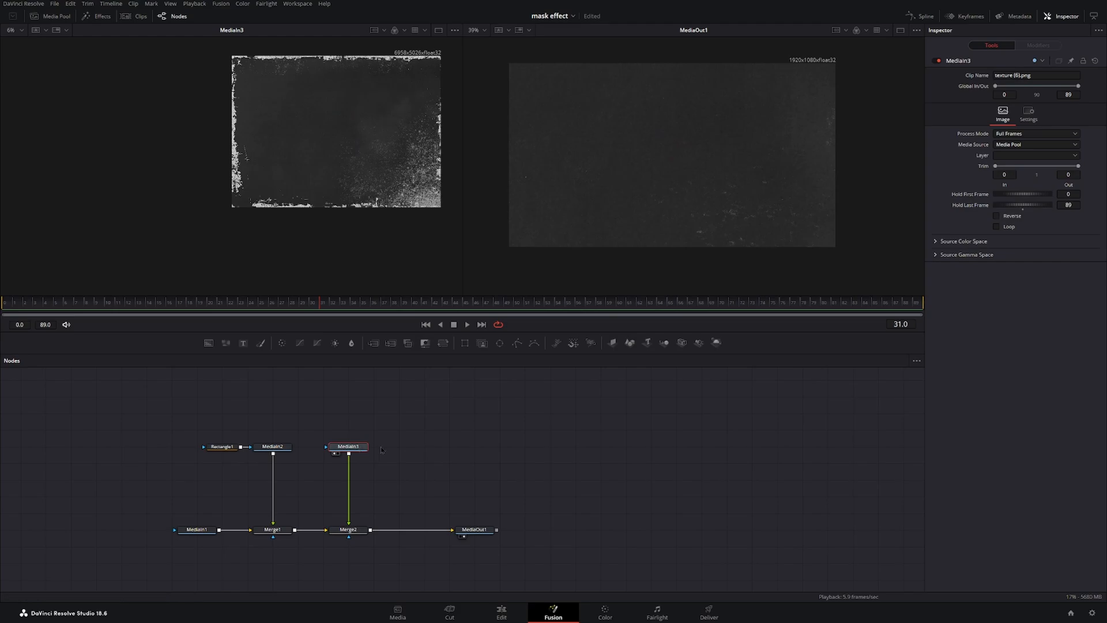
key(ctrl+space)
text(fil)
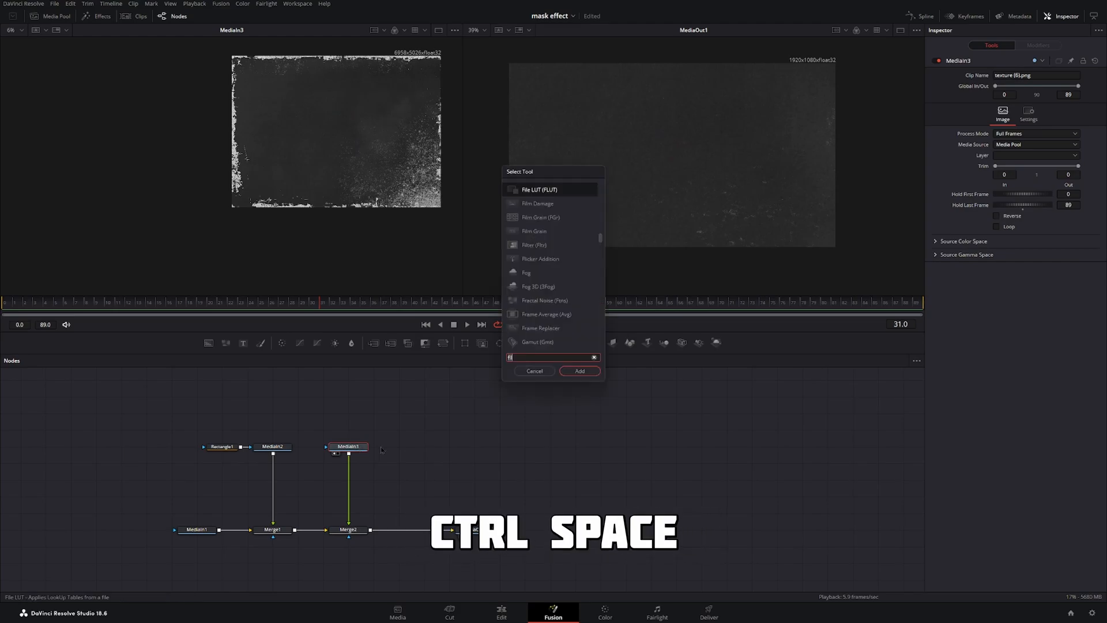
key(BackSpace)
key(BackSpace)
key(BackSpace)
text(re)
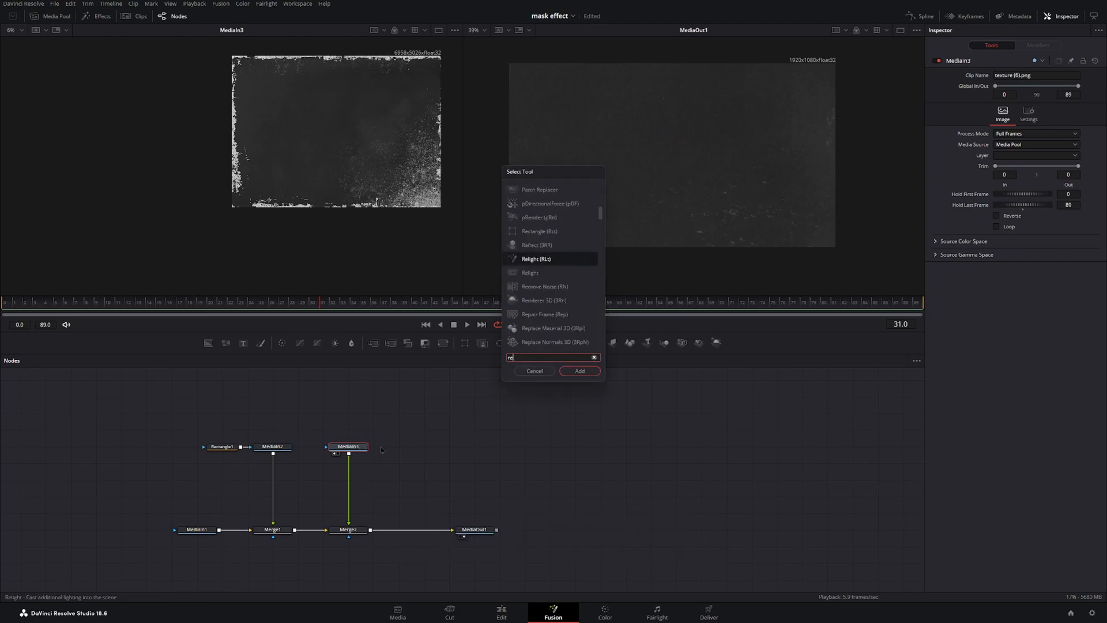
text(s)
key(Return)
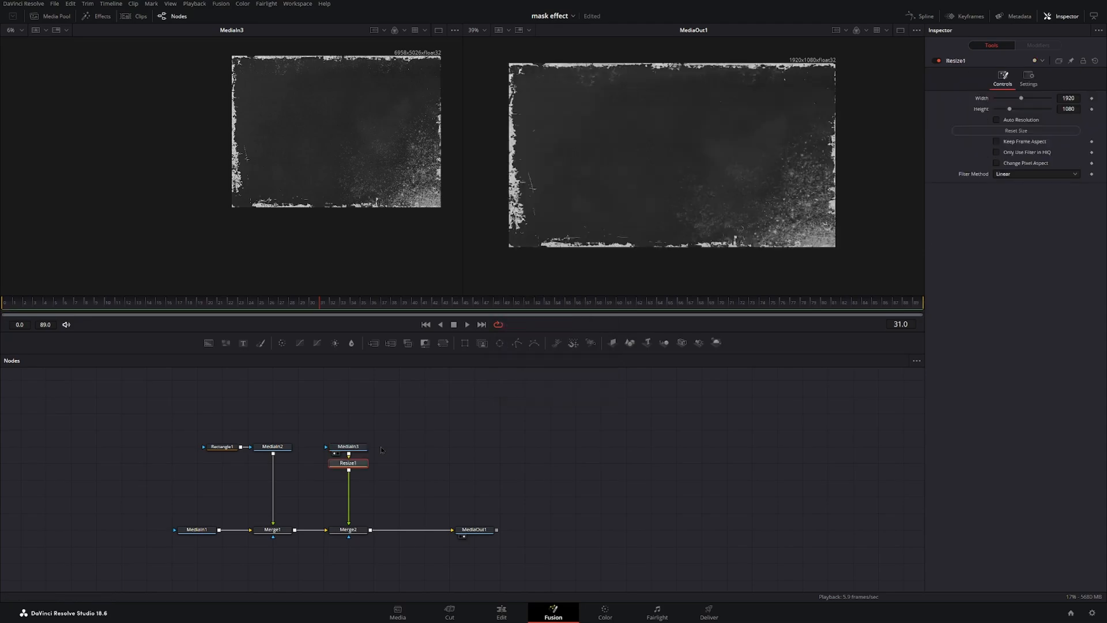
drag(351, 466, 348, 513)
Copy the Rectangle1 node, paste it as an instance, and connect the instance as MediaIn3's mask.
drag(228, 447, 280, 415)
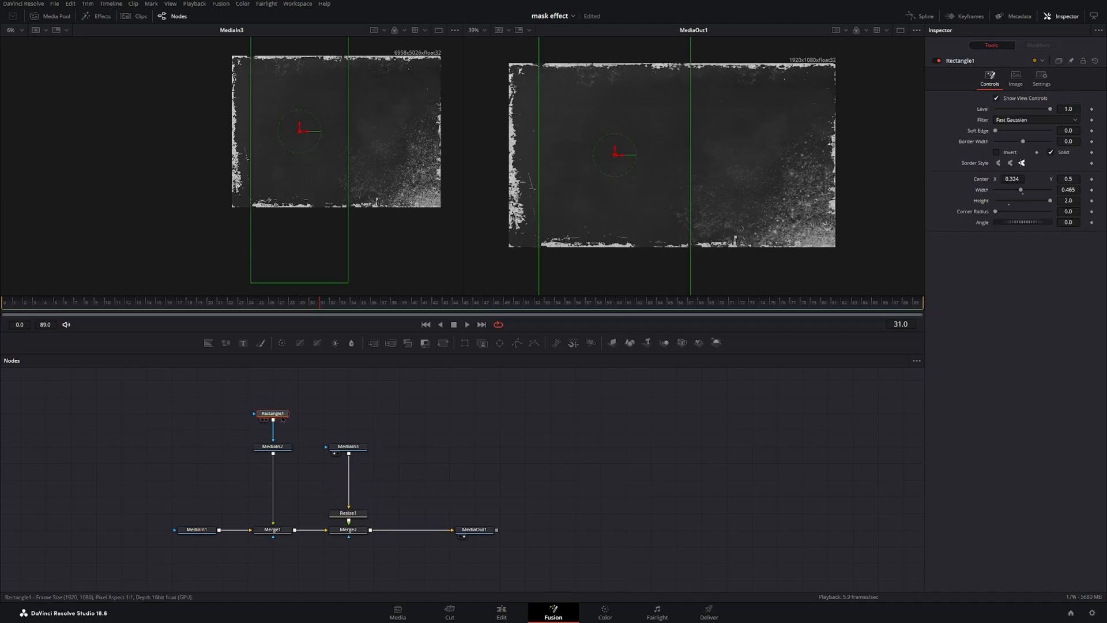
key(ctrl+c)
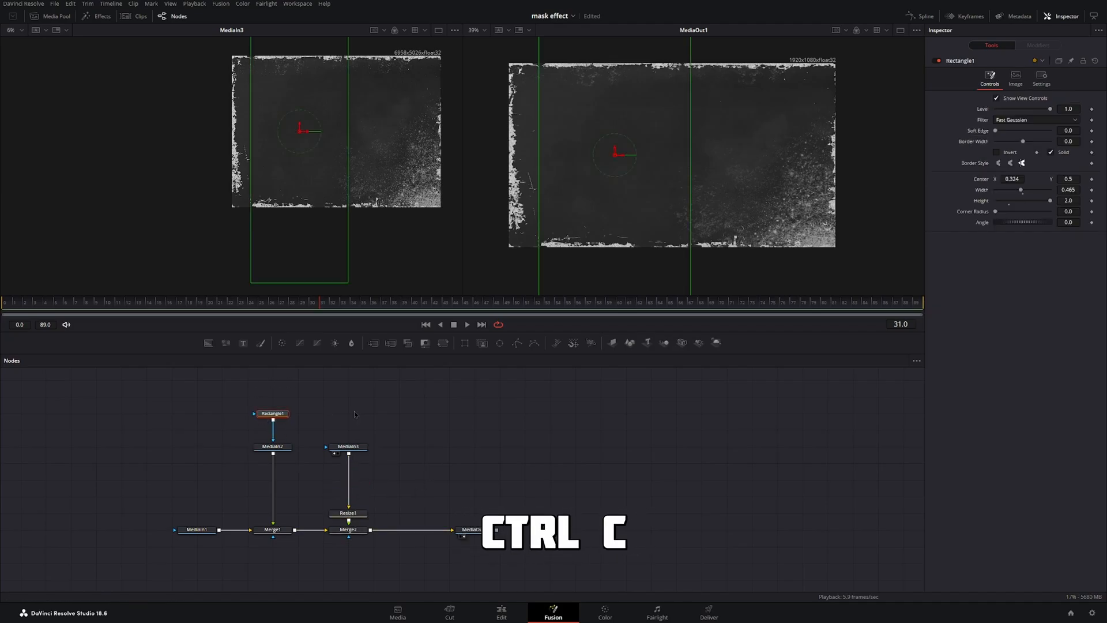
key(ctrl+shift+v)
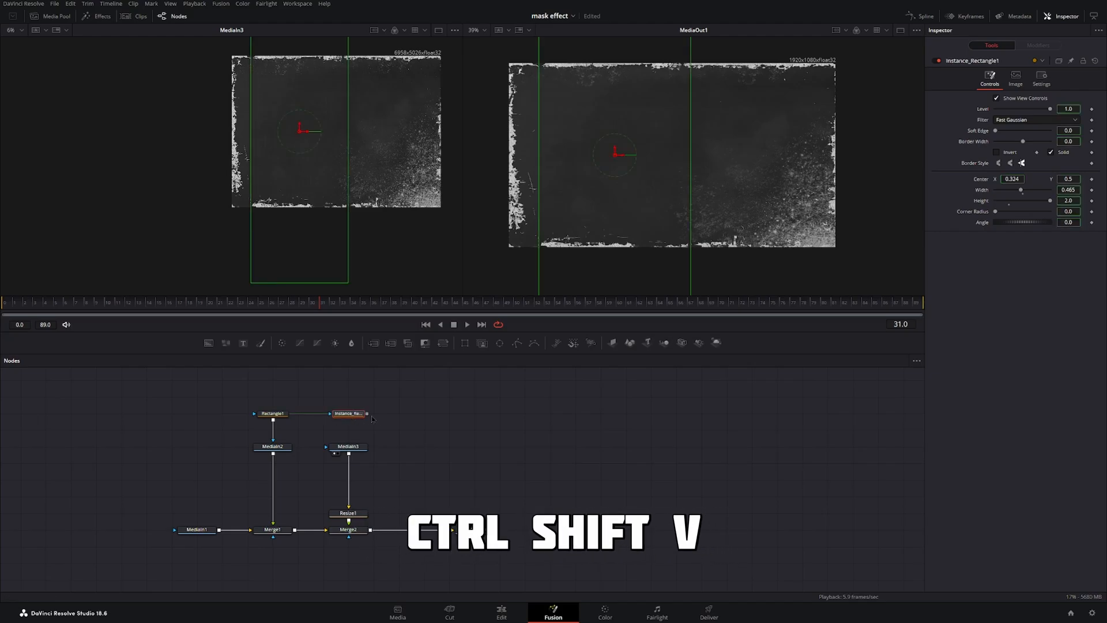
drag(368, 416, 356, 444)
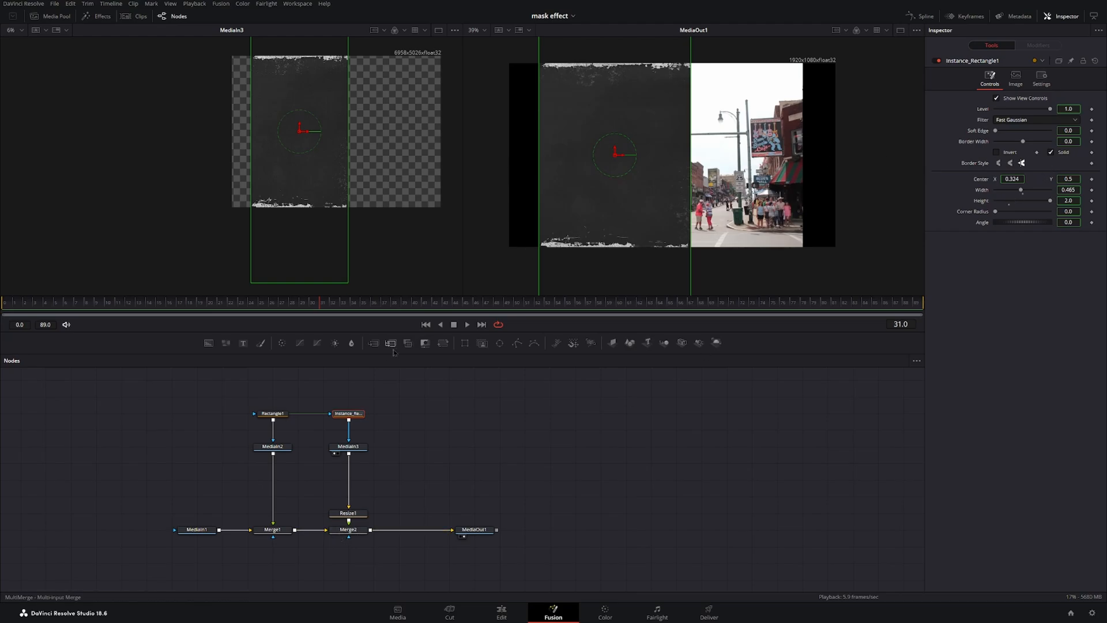
Add a Transform node after the texture and set its angle to 90.
click(359, 452)
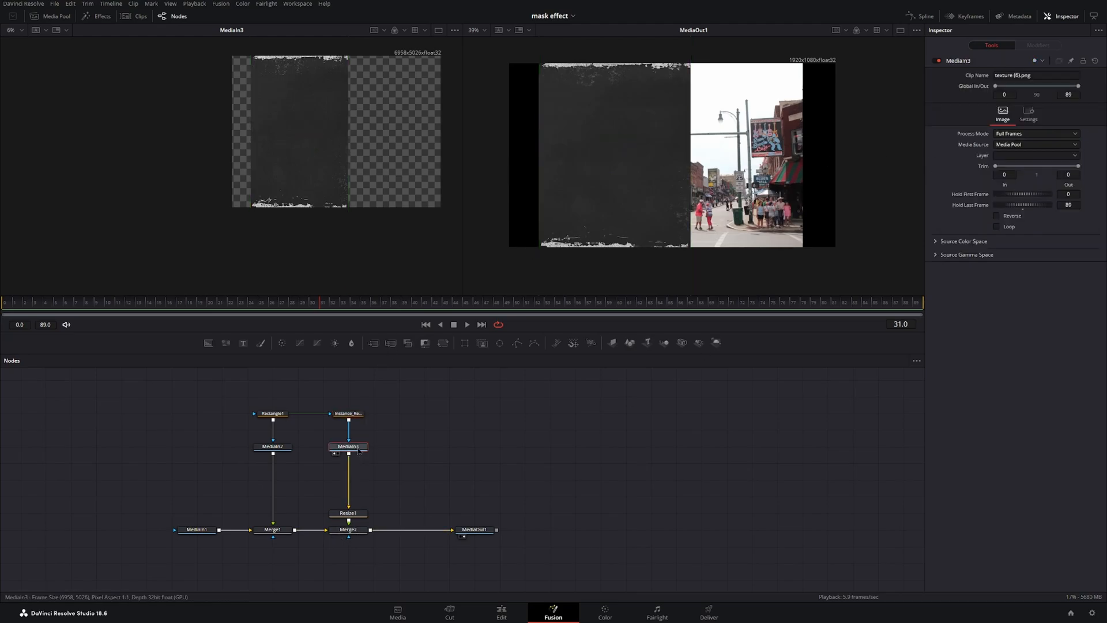
click(443, 343)
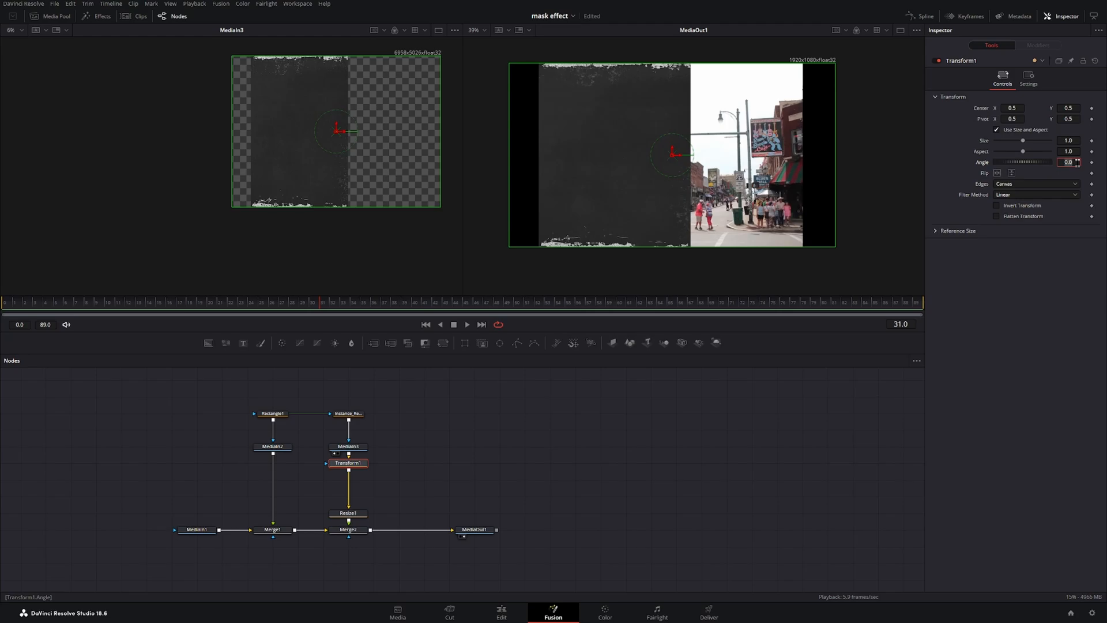
click(1077, 163)
text(90)
key(Tab)
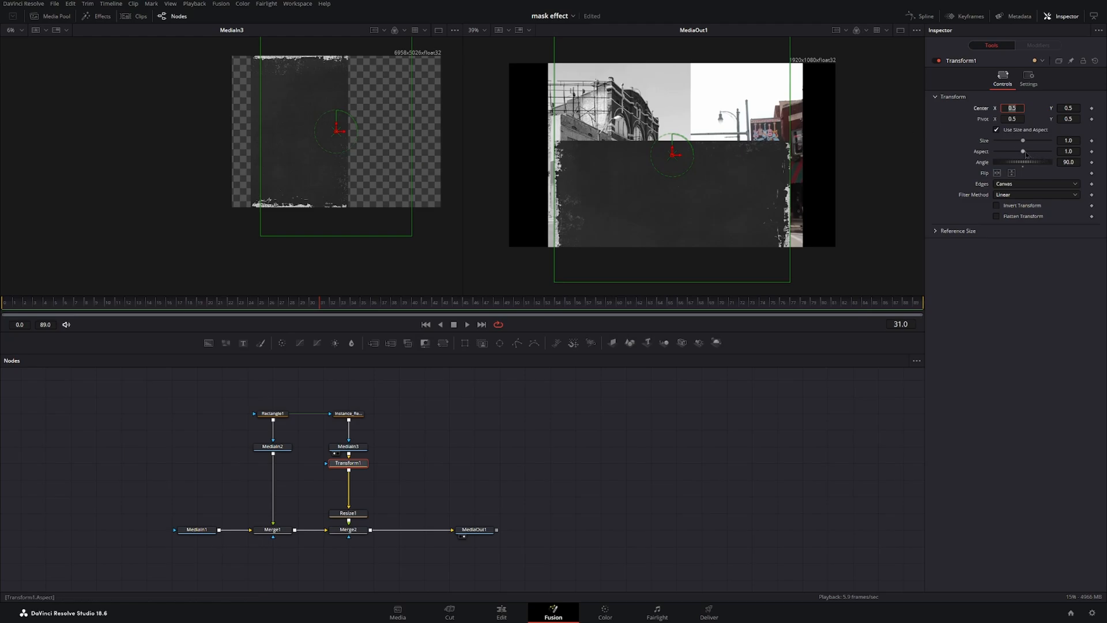
Adjust the texture transform's aspect to about 0.4, size to about 1.63, and center to about 0.32, 0.91.
drag(1026, 154, 1009, 153)
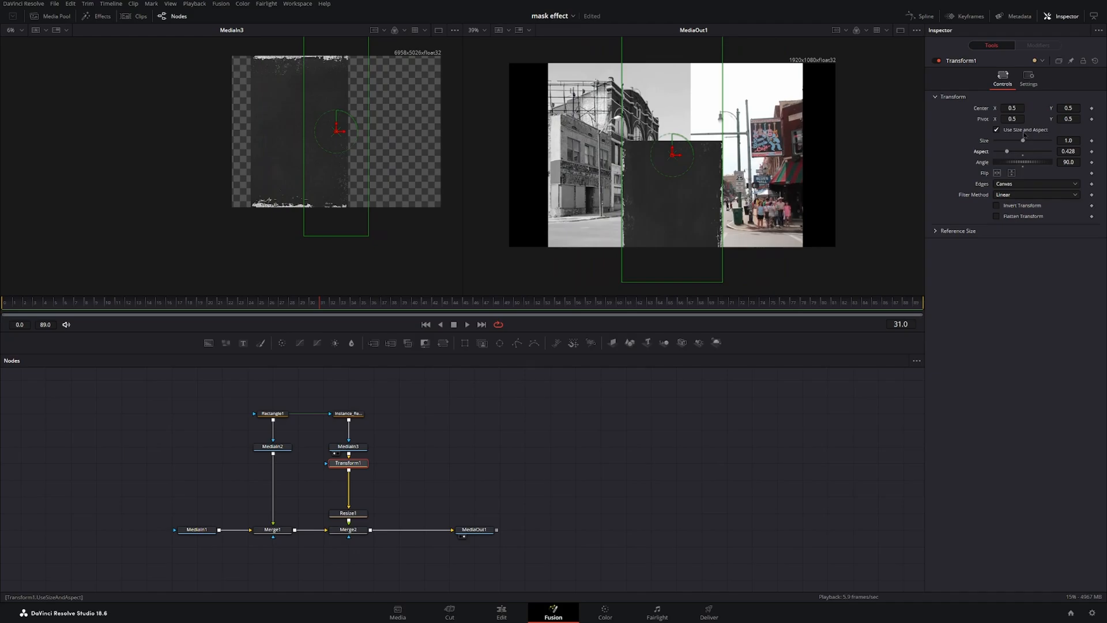
drag(1017, 108, 925, 119)
key(ctrl+z)
drag(1069, 141, 1106, 141)
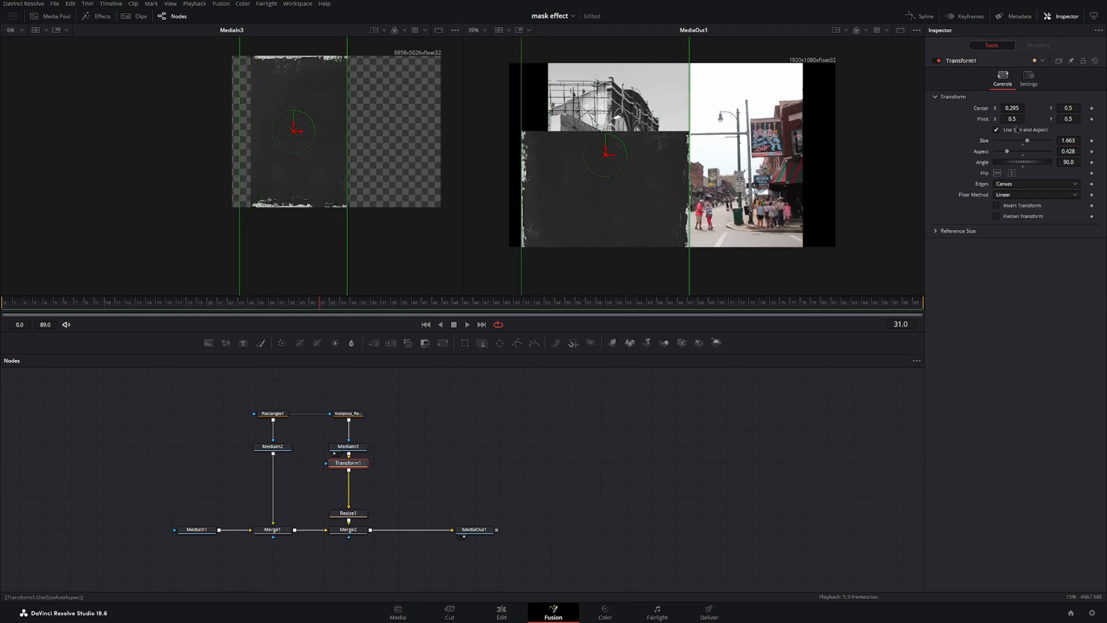
click(1013, 109)
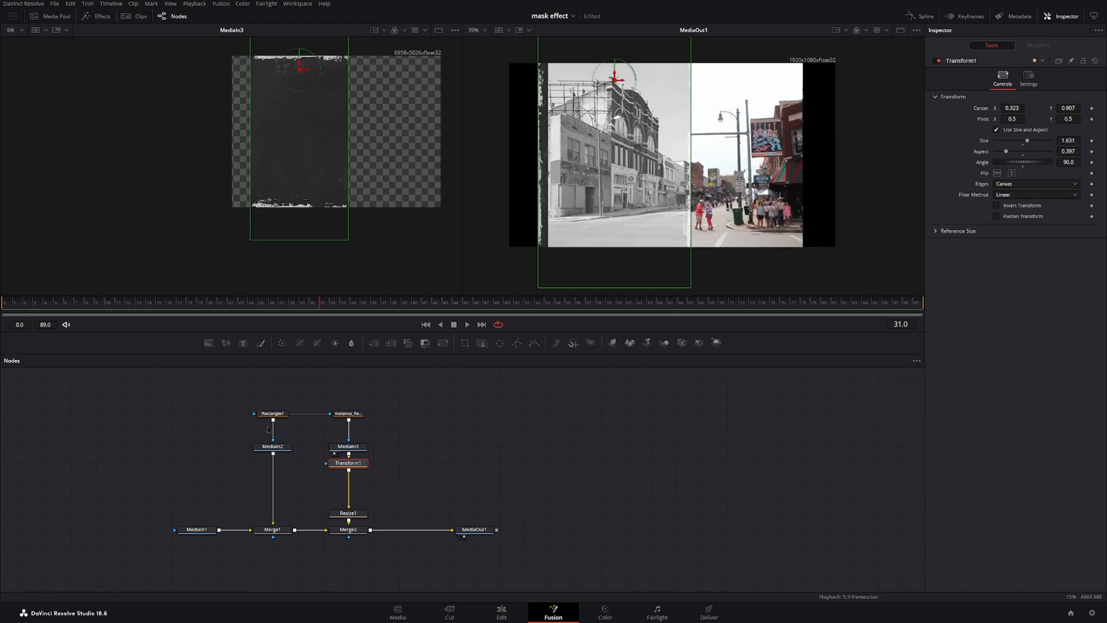
Connect Rectangle1's output to Merge2's effect mask input.
drag(273, 420, 349, 541)
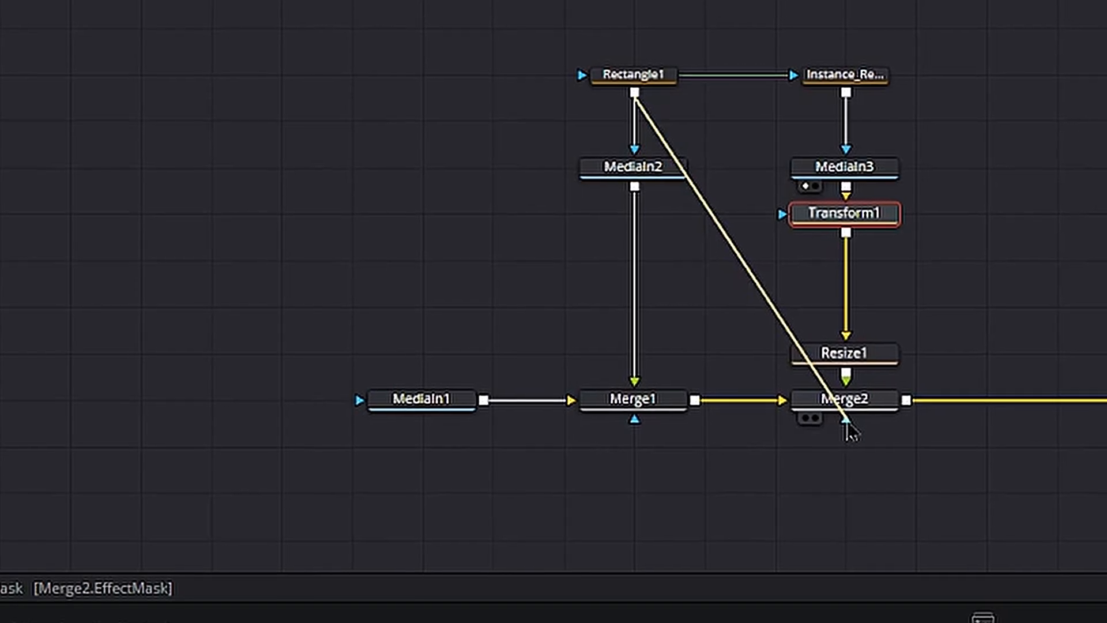
drag(848, 427, 847, 427)
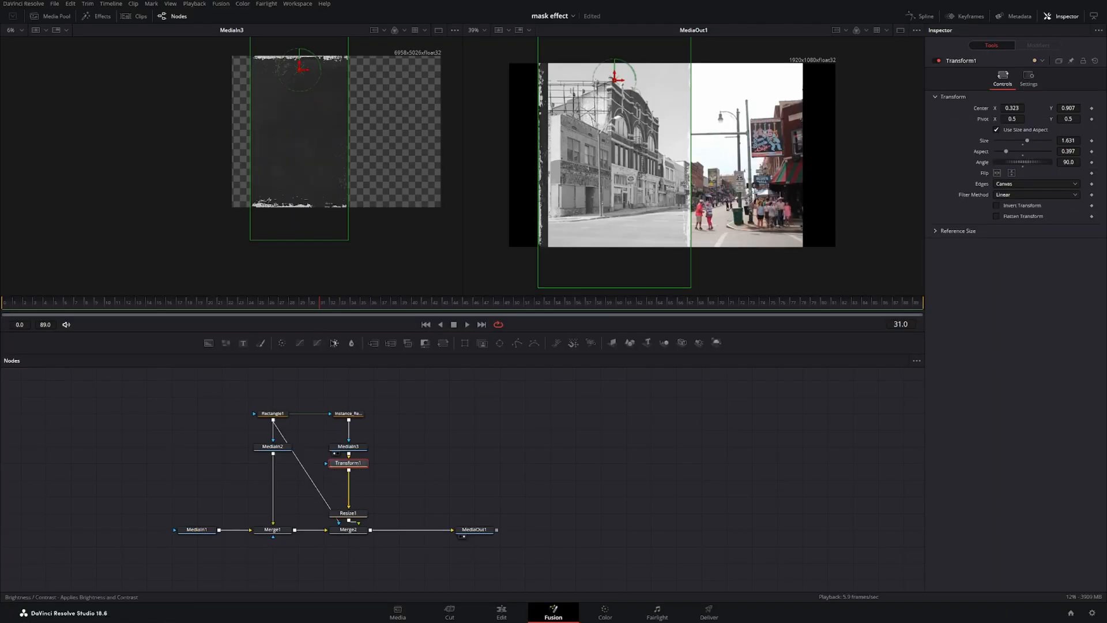
Add a Brightness Contrast node after the transform, enable Pre-Divide / Post-Multiply, and raise brightness to 0.16 and gain to about 2.08.
click(334, 343)
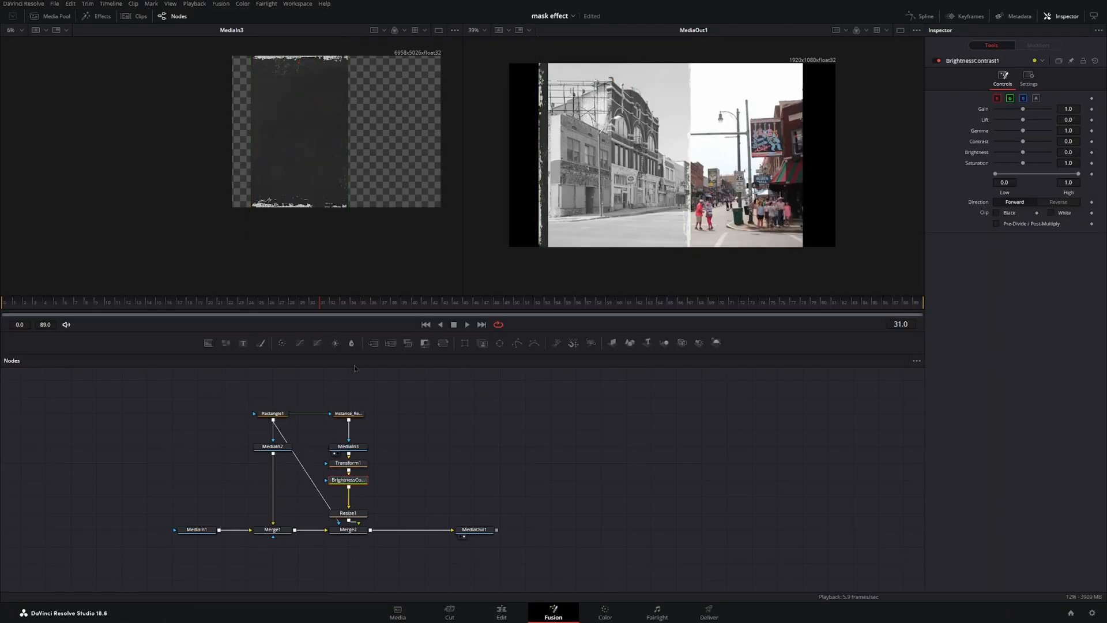
click(1016, 223)
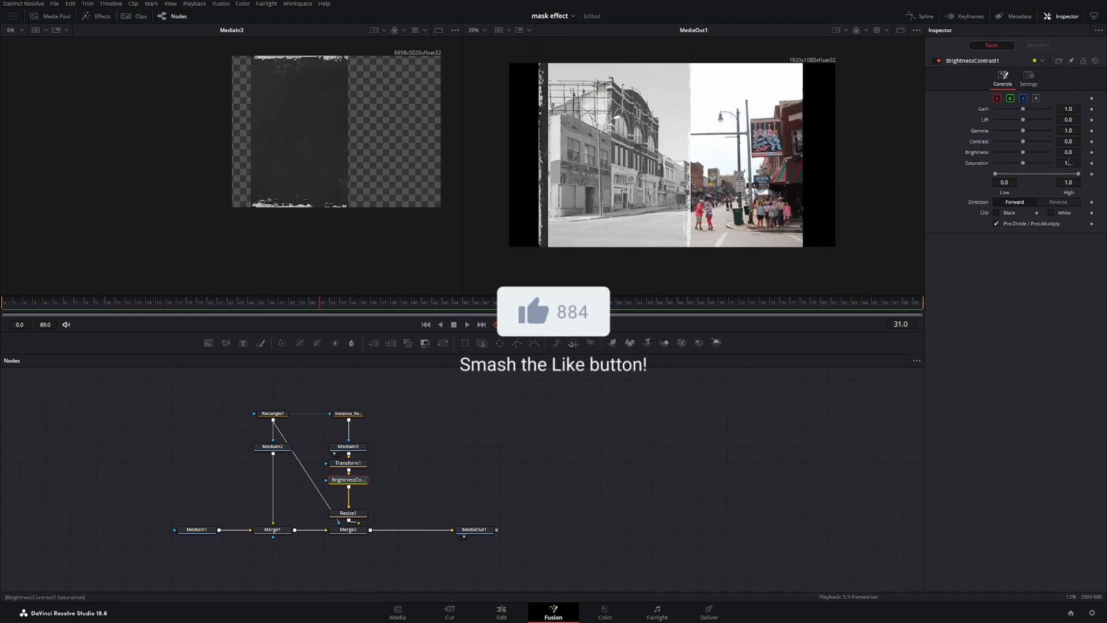
drag(1020, 154, 1024, 156)
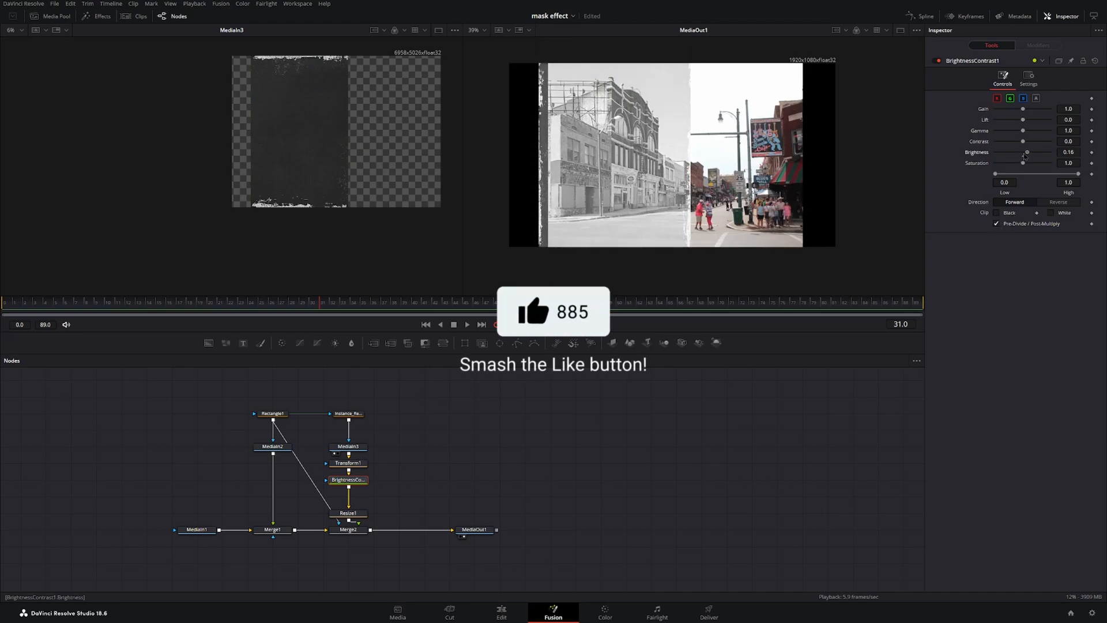
click(1029, 109)
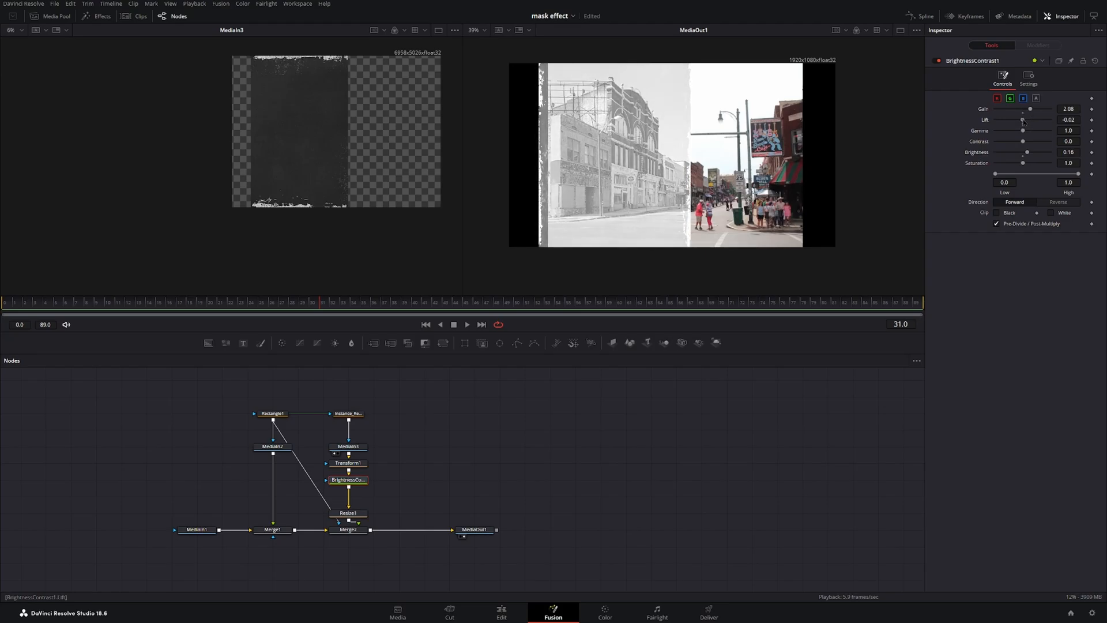
Paste another instance of the rectangle from Instance_Rectangle1 into the node graph.
click(347, 413)
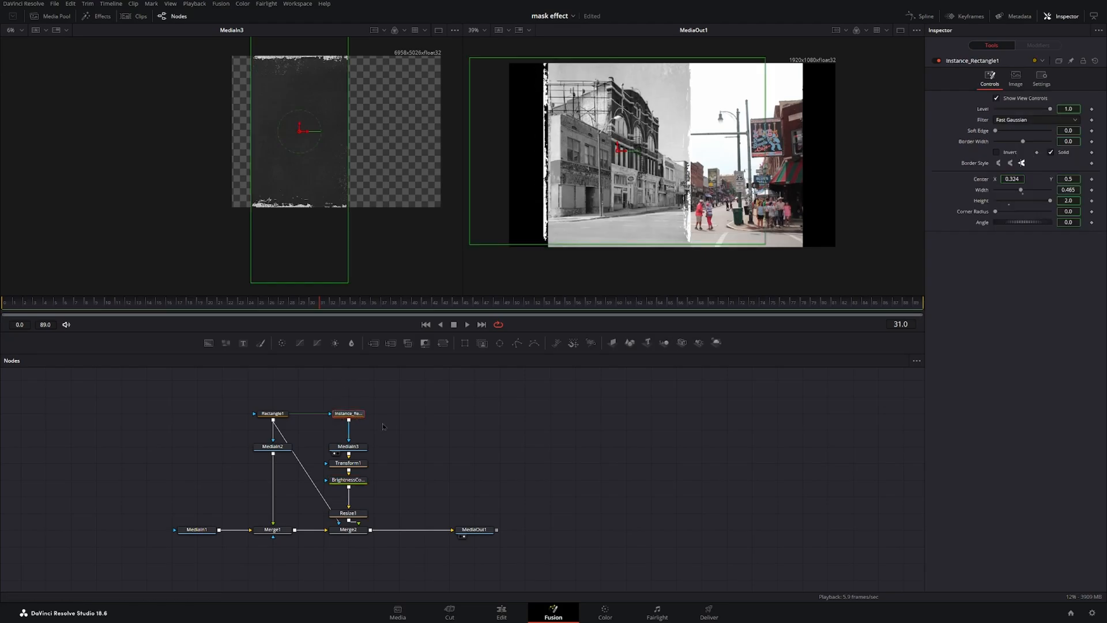
click(423, 422)
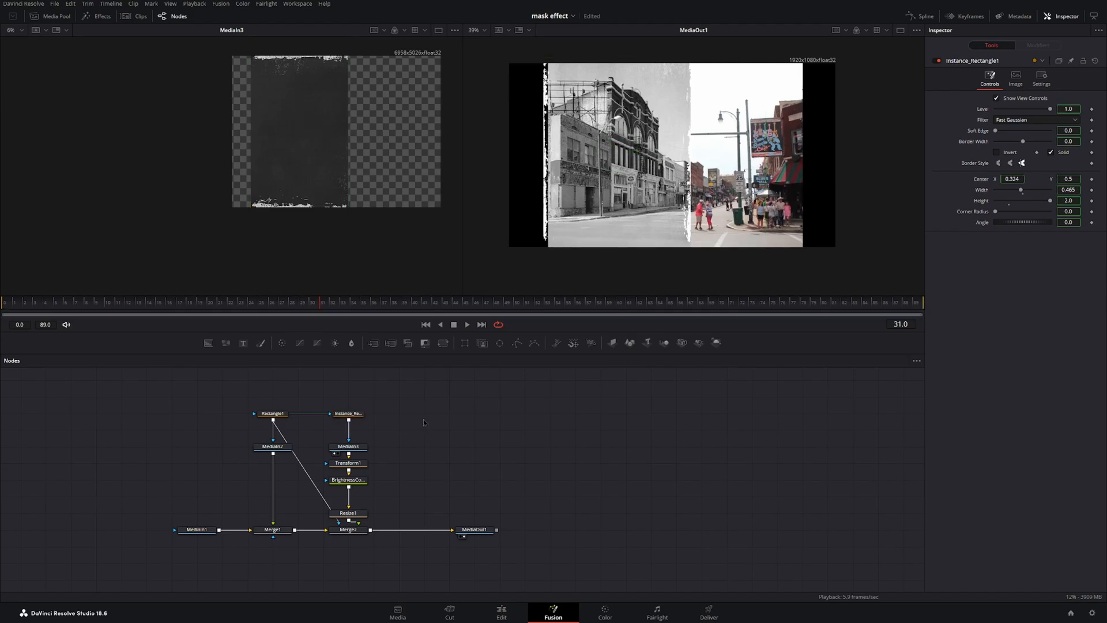
key(ctrl+shift+v)
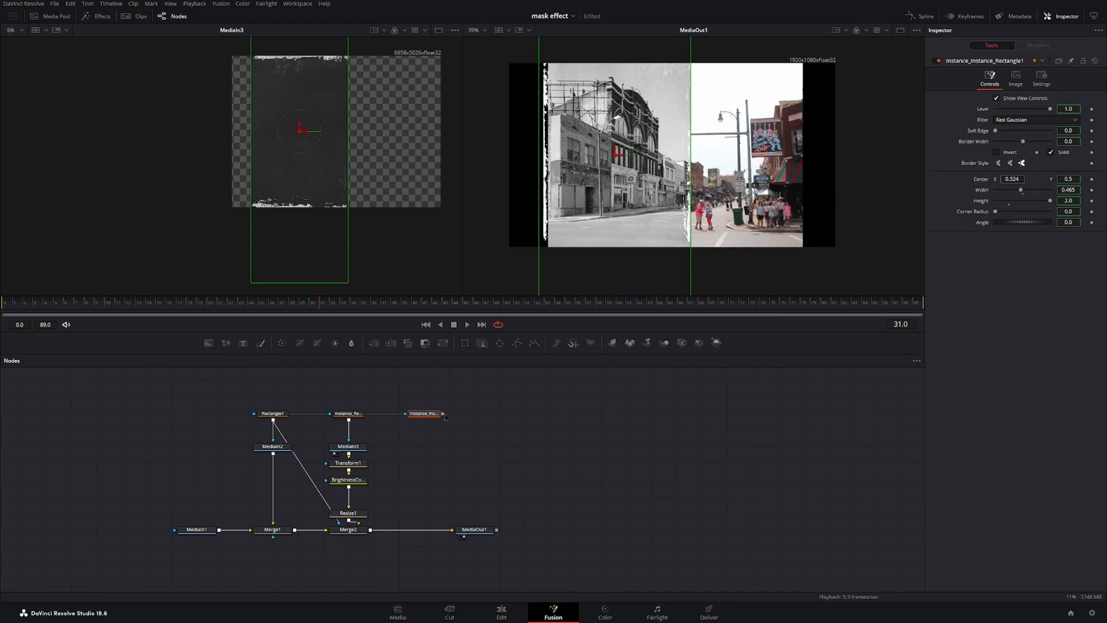
Merge a Background node over the composite and mask it with the rectangle instance.
drag(208, 343, 370, 533)
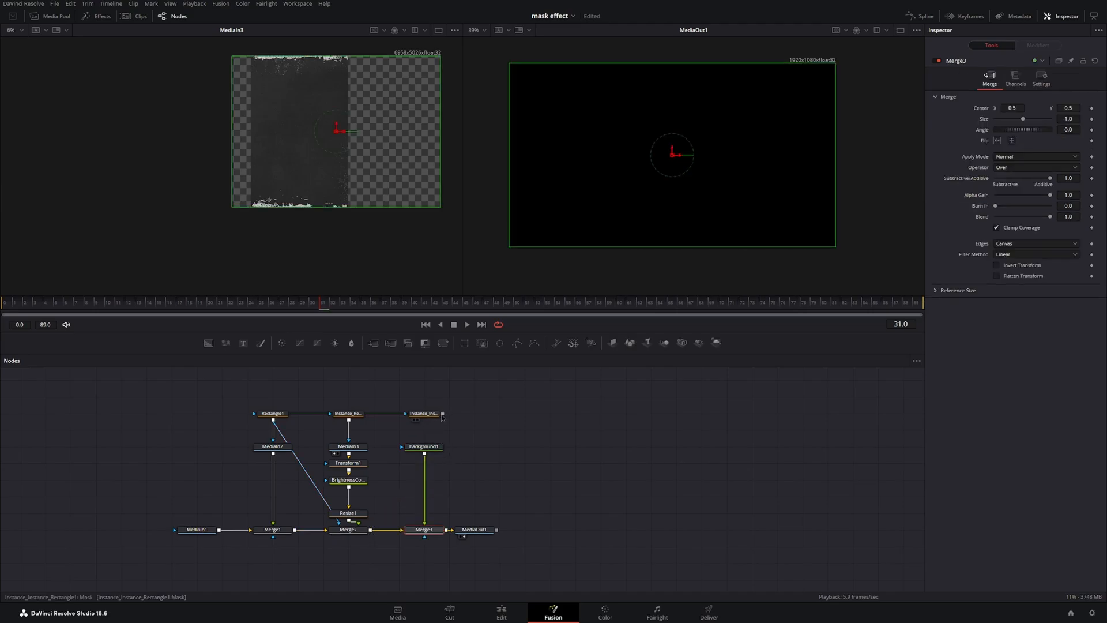
drag(443, 413, 432, 447)
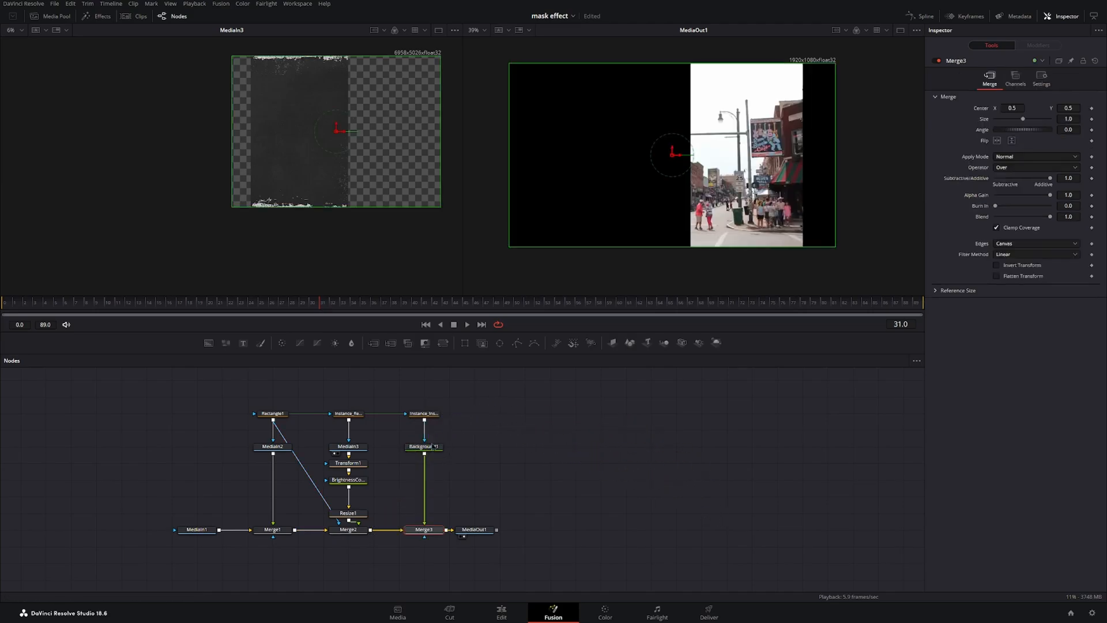
Turn off Solid on the rectangle instance and set its border width to about 0.0035 to form a thin dividing line.
click(436, 415)
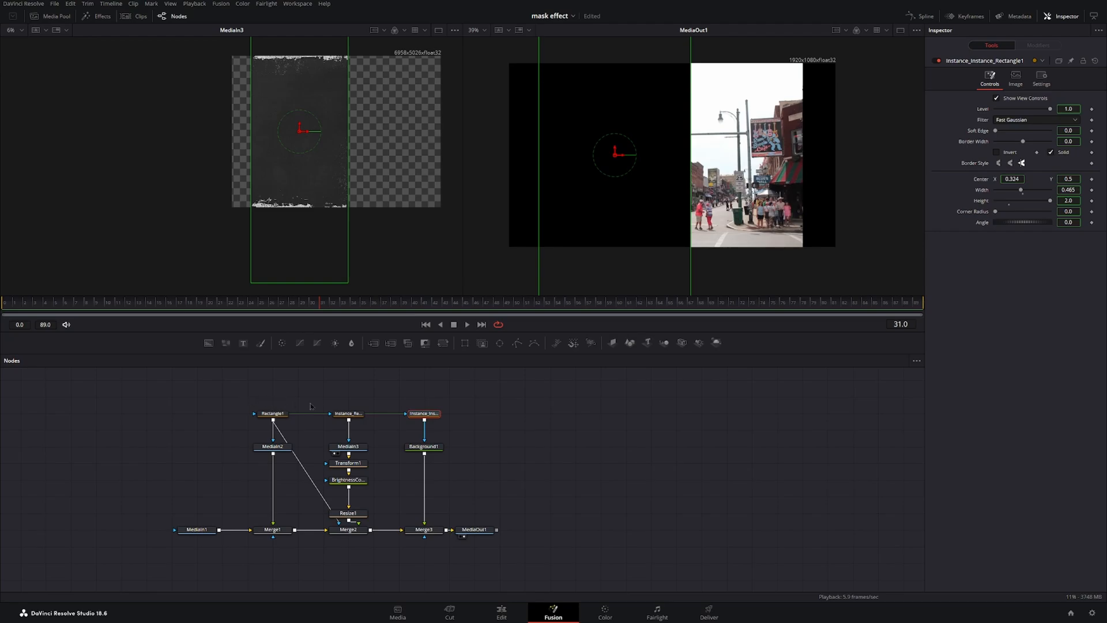
click(1052, 152)
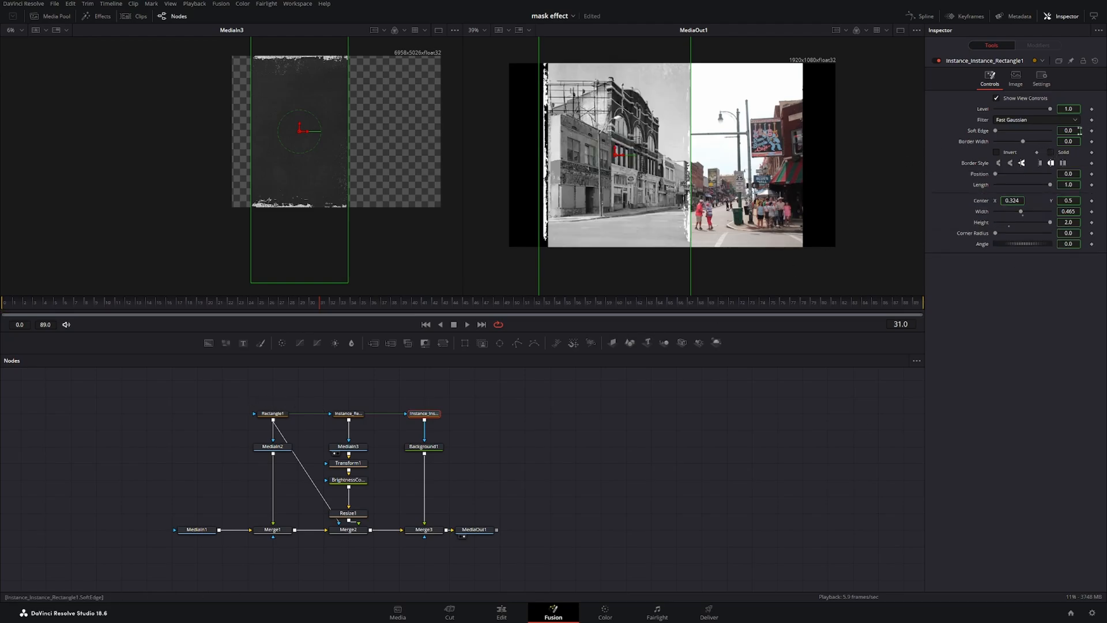
drag(1065, 141, 1070, 141)
scroll(667, 162, up, 5)
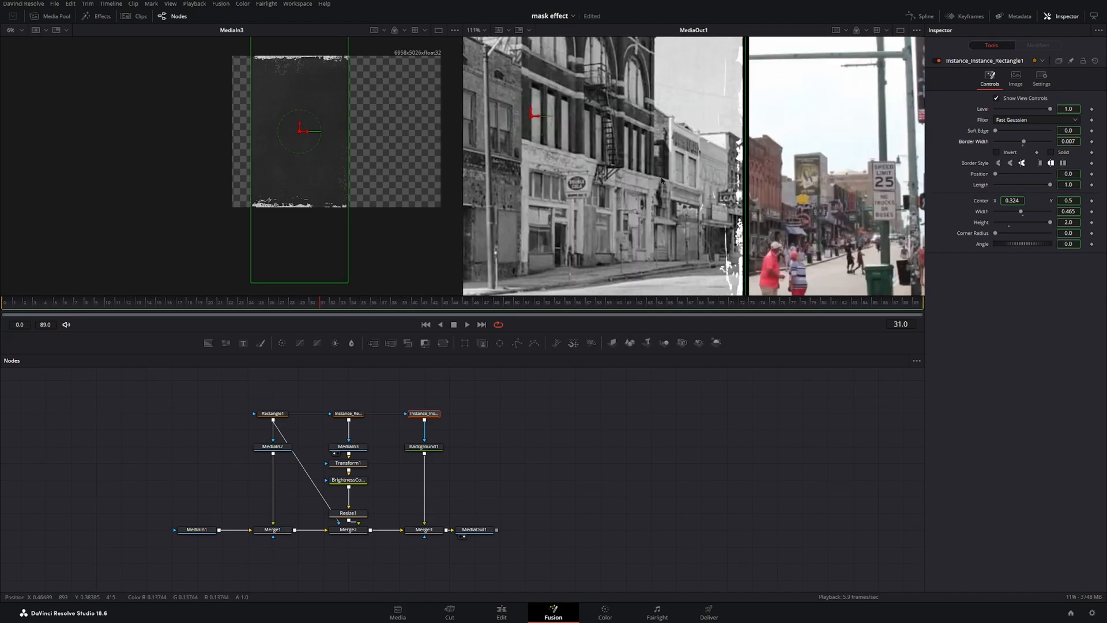
click(737, 478)
scroll(854, 142, down, 4)
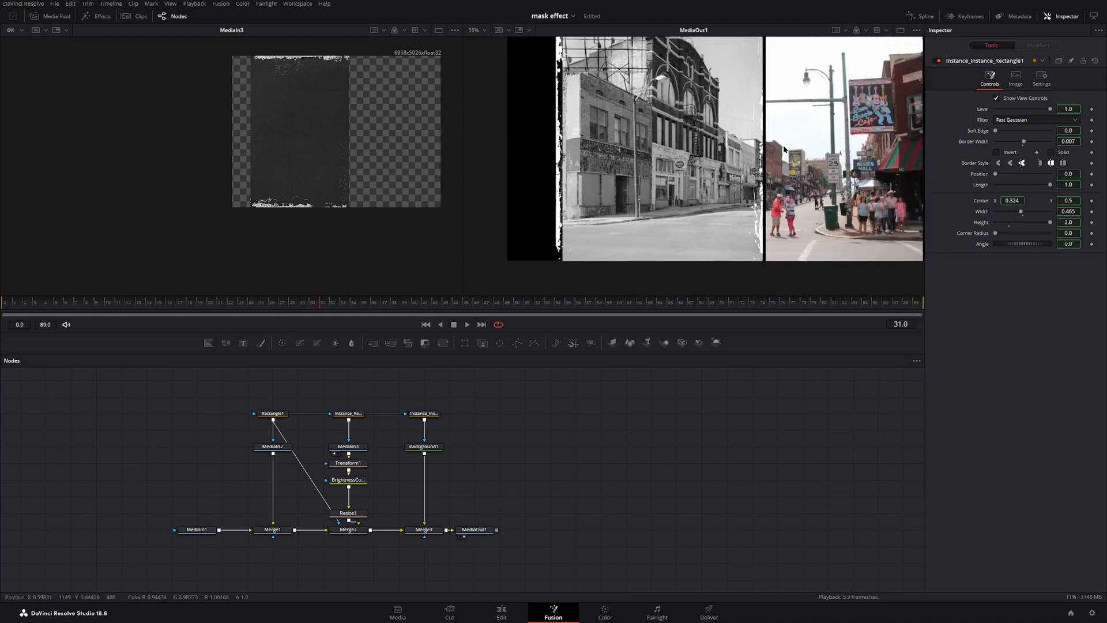
scroll(655, 103, down, 2)
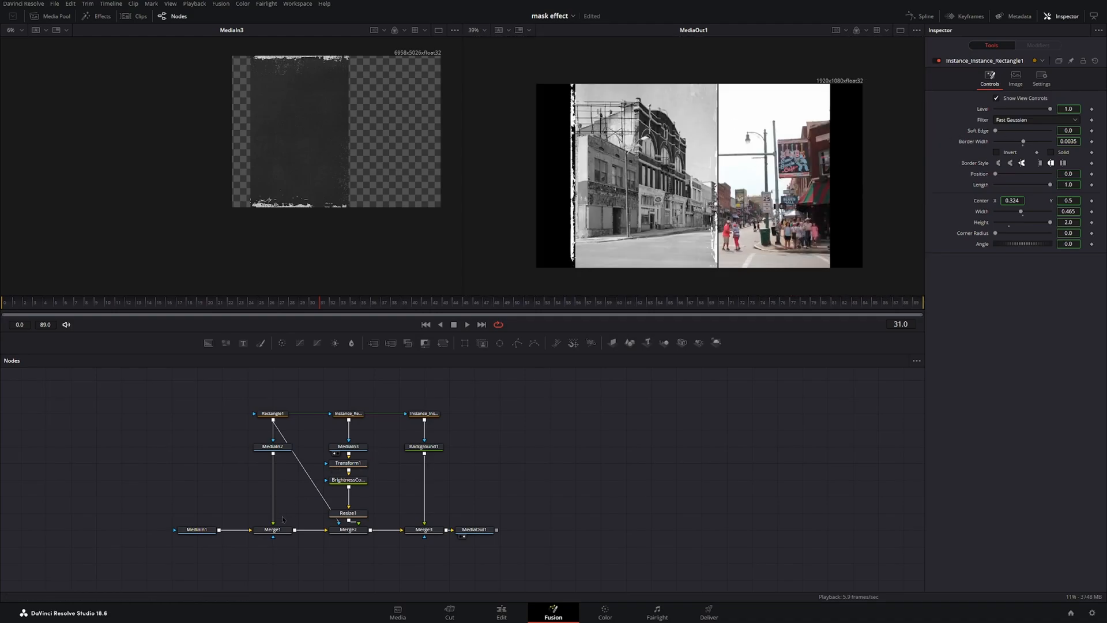
Add an XY Path modifier to Rectangle1's center.
click(281, 414)
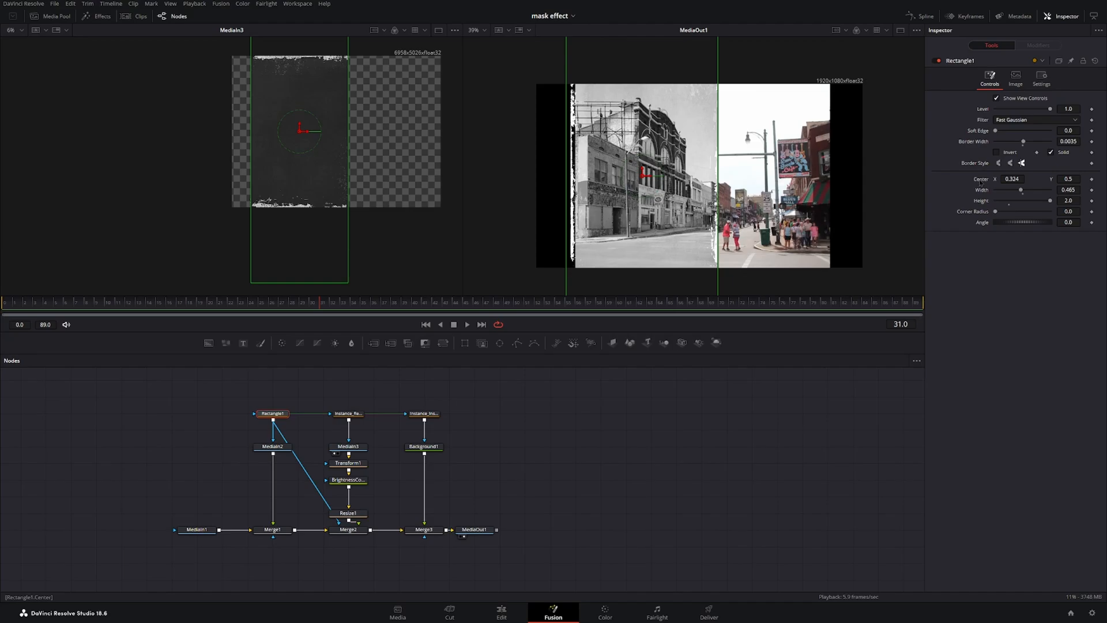
right_click(980, 184)
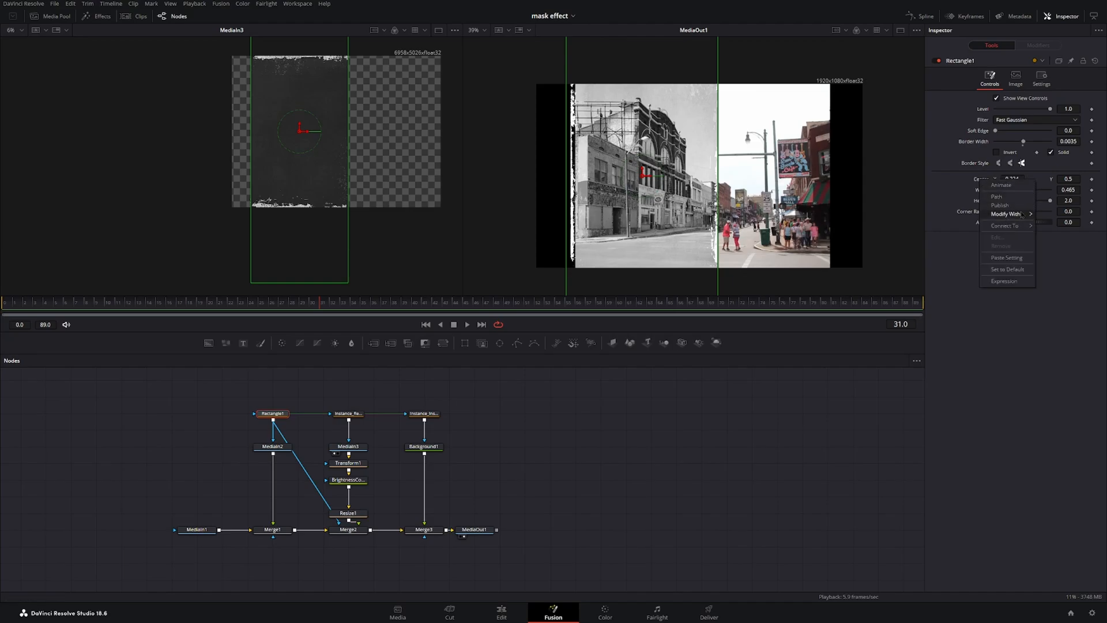
mouse_move(1022, 215)
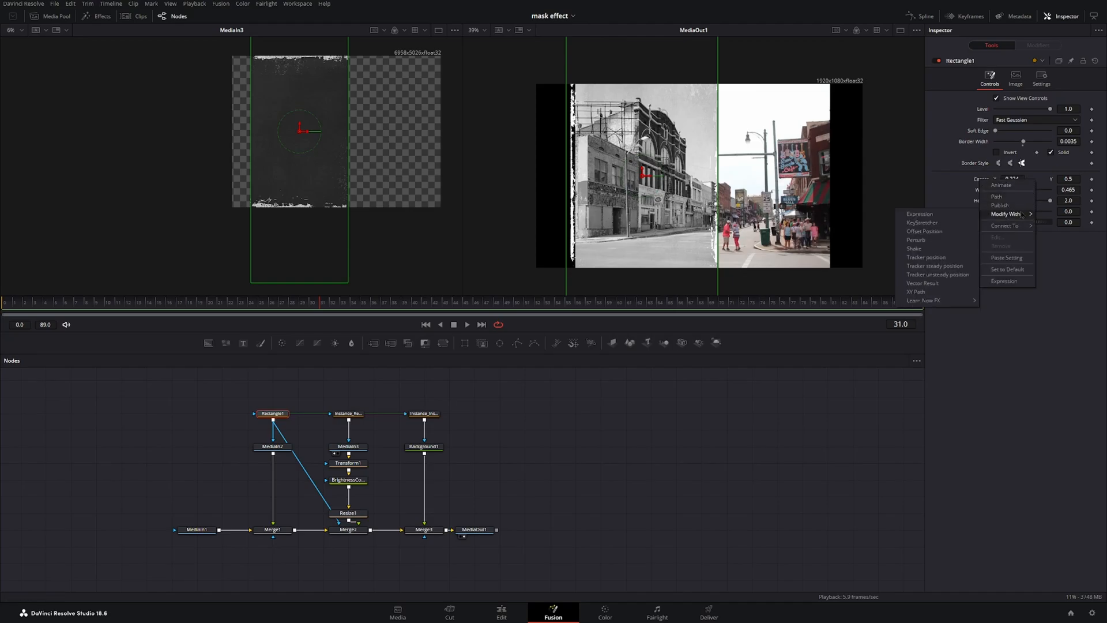
click(915, 292)
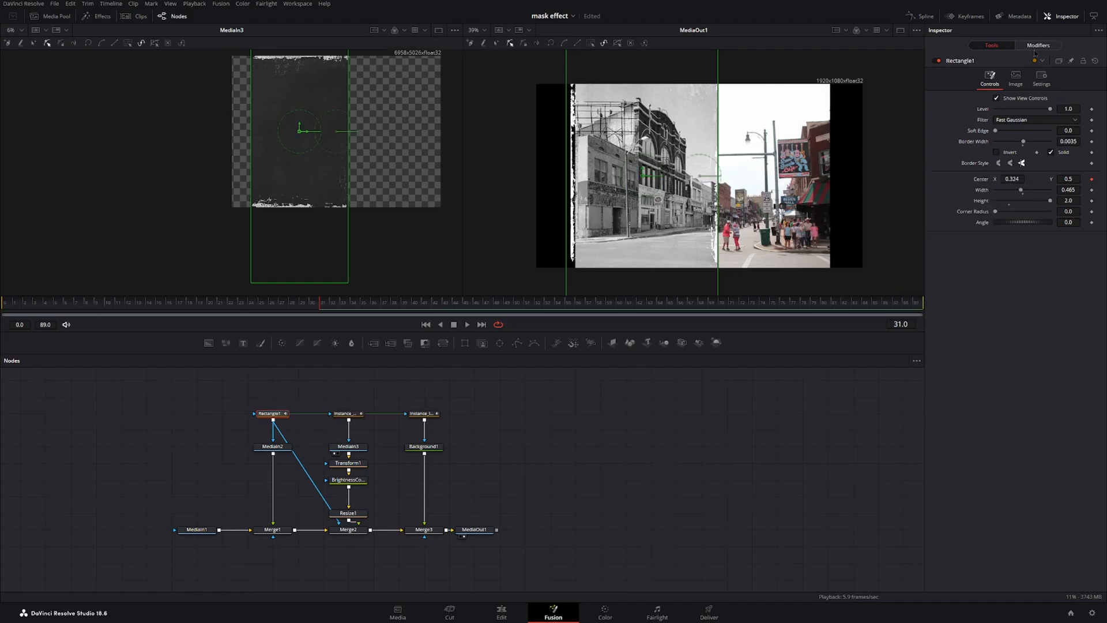
In the XY Path modifier, reset X and Y to defaults and set X to about 0.319.
click(1044, 45)
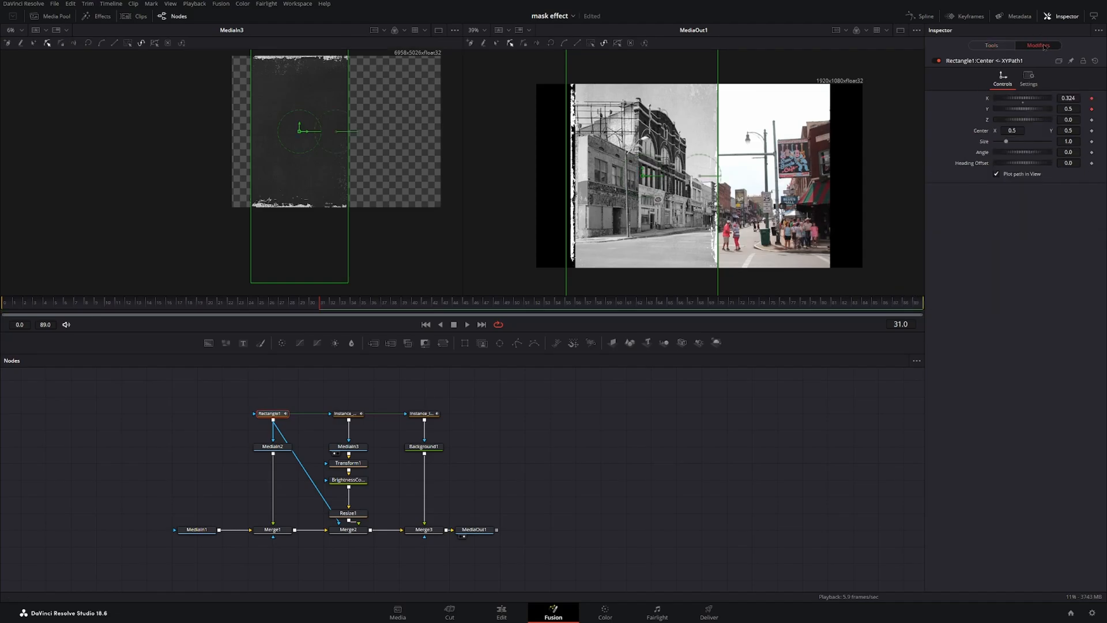
double_click(988, 100)
double_click(987, 111)
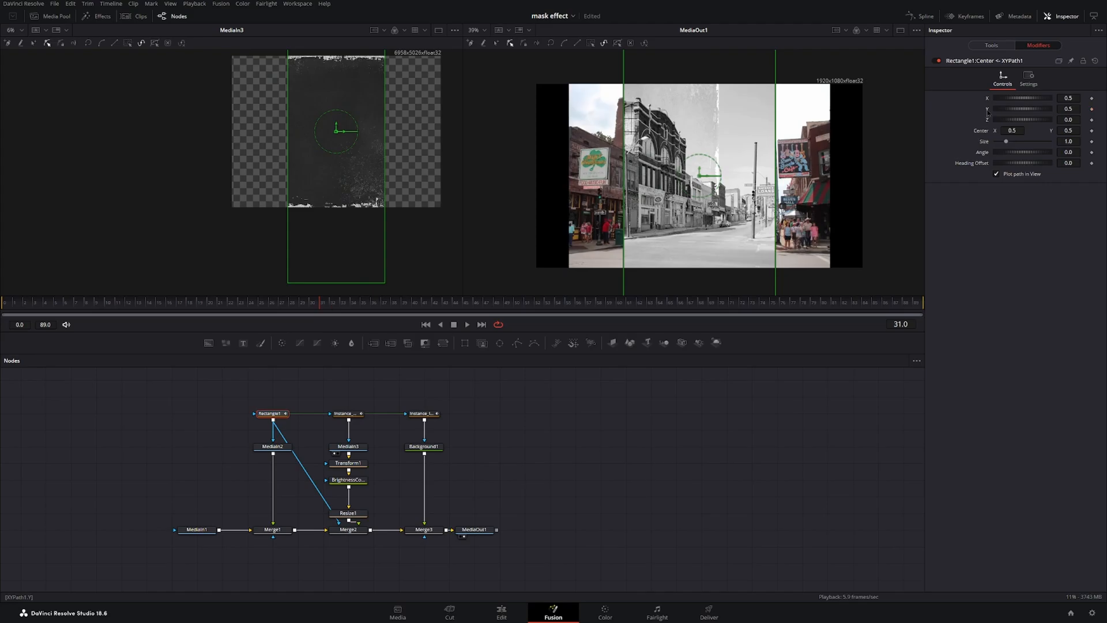
drag(1042, 100, 1032, 100)
Modify the XY Path's X value with a Shake modifier.
right_click(989, 100)
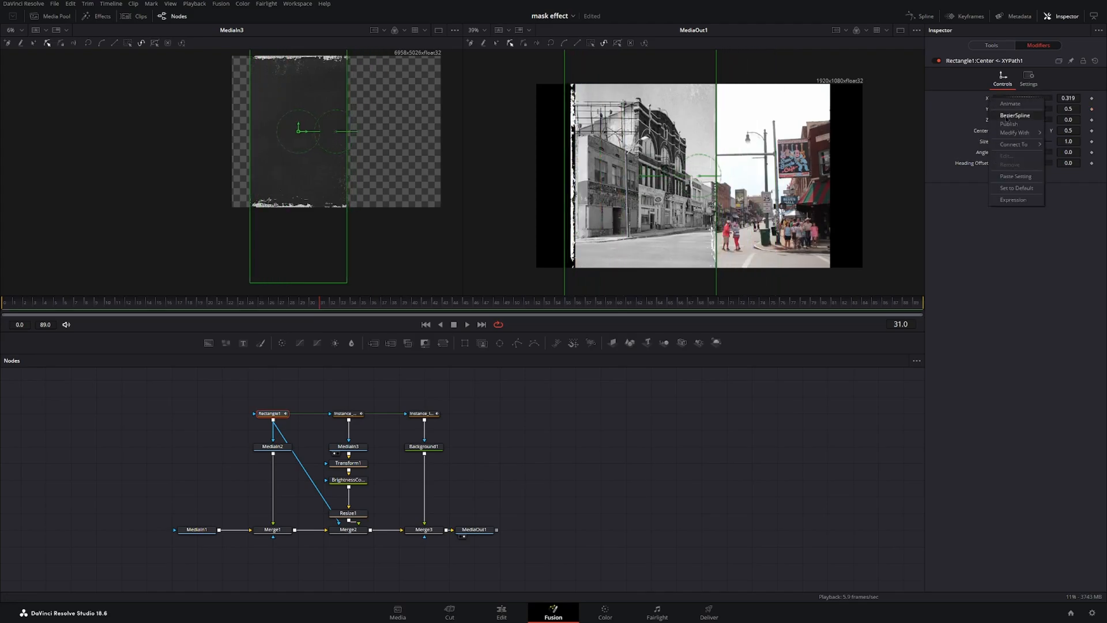
mouse_move(1030, 138)
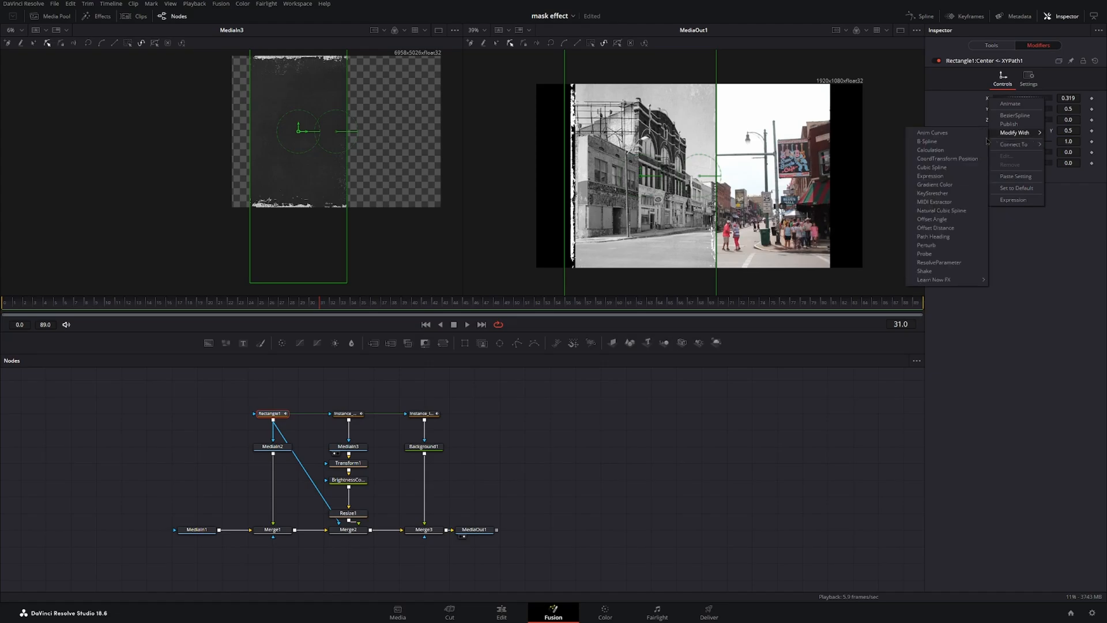
click(925, 271)
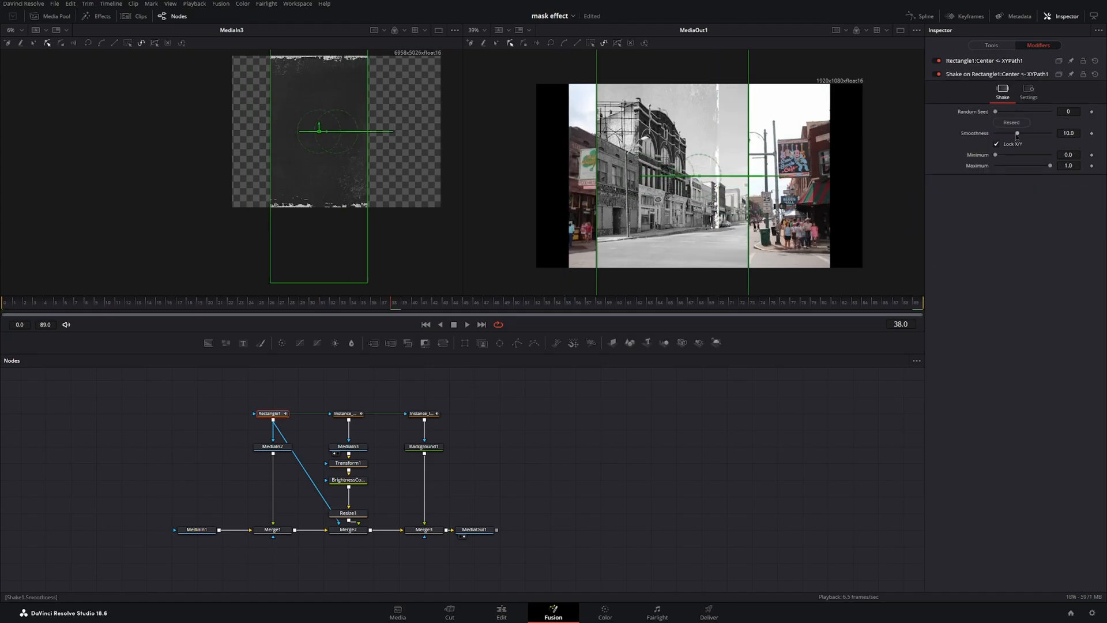
Set the Shake smoothness to about 2.64, minimum to about 0.244 and maximum to about 0.299, playing back to check.
drag(1018, 137, 1003, 136)
key(space)
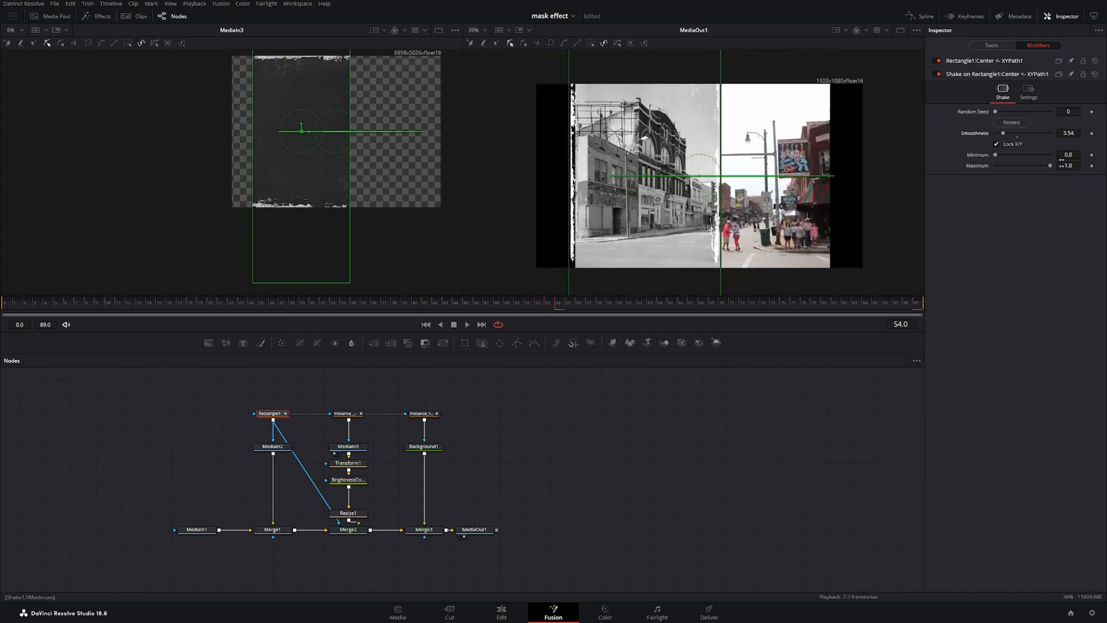
drag(1053, 168, 998, 155)
drag(1001, 161, 1018, 161)
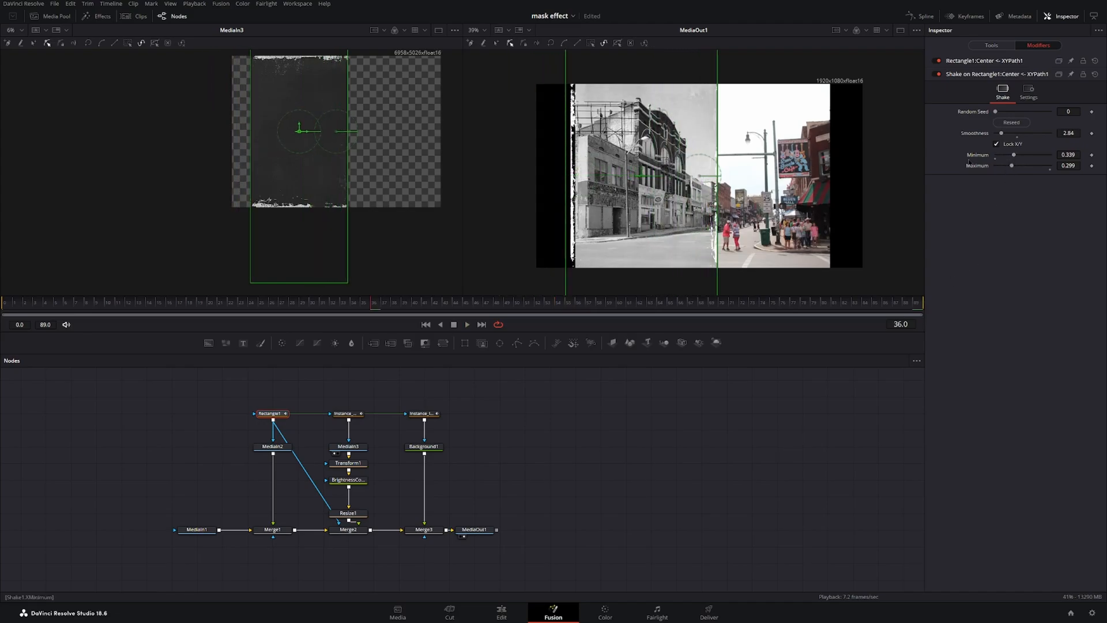
drag(1016, 156, 1010, 158)
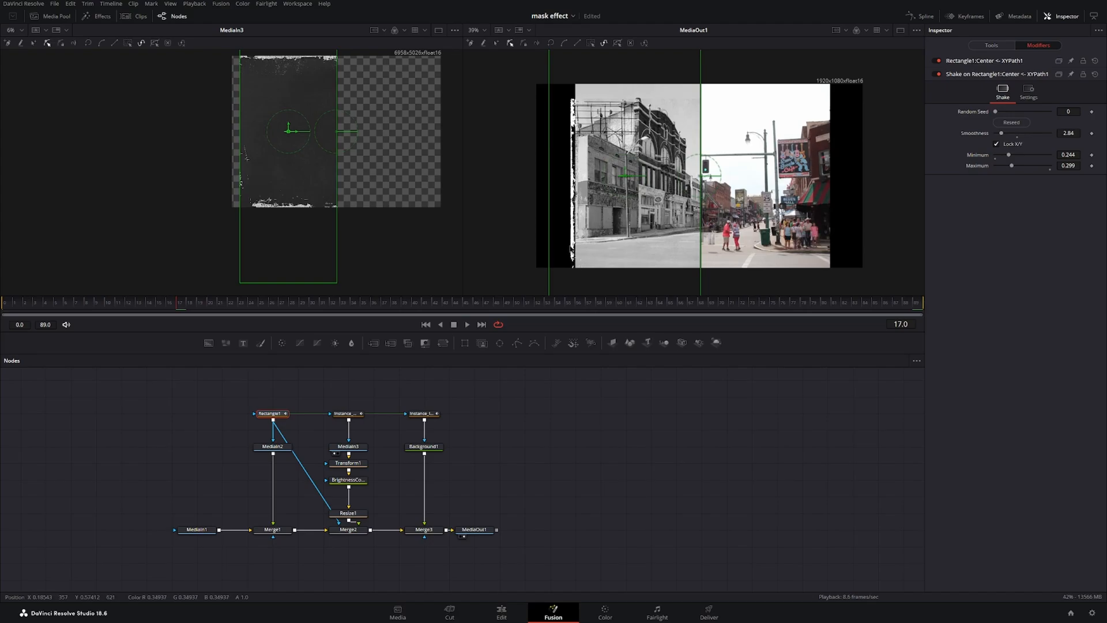
Insert a second Transform node between Transform1 and the Brightness Contrast node.
drag(357, 489, 355, 505)
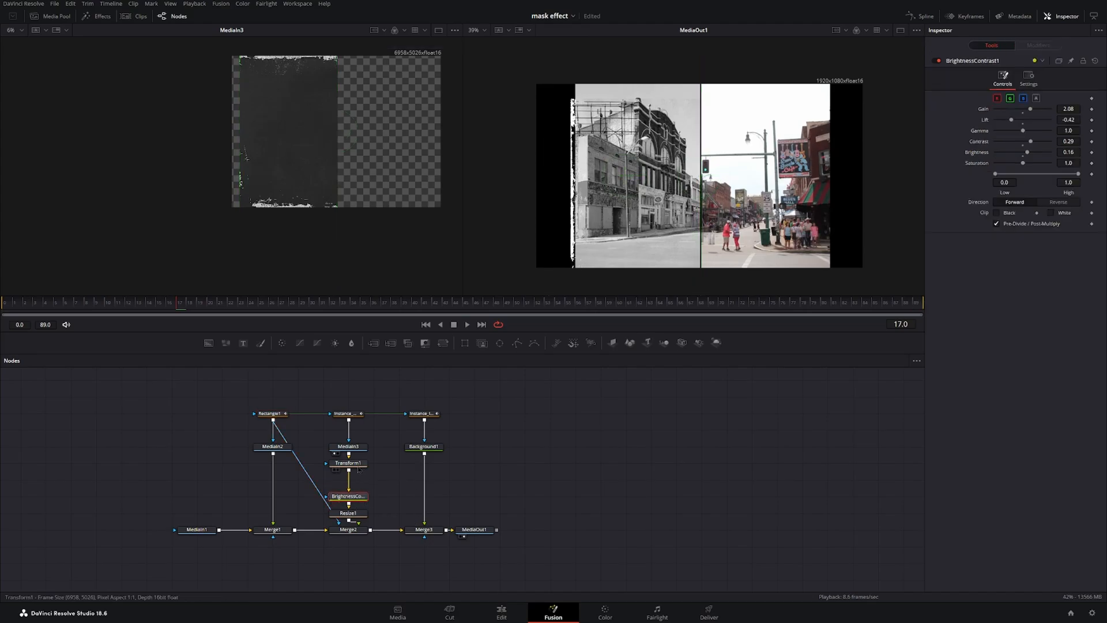
click(358, 469)
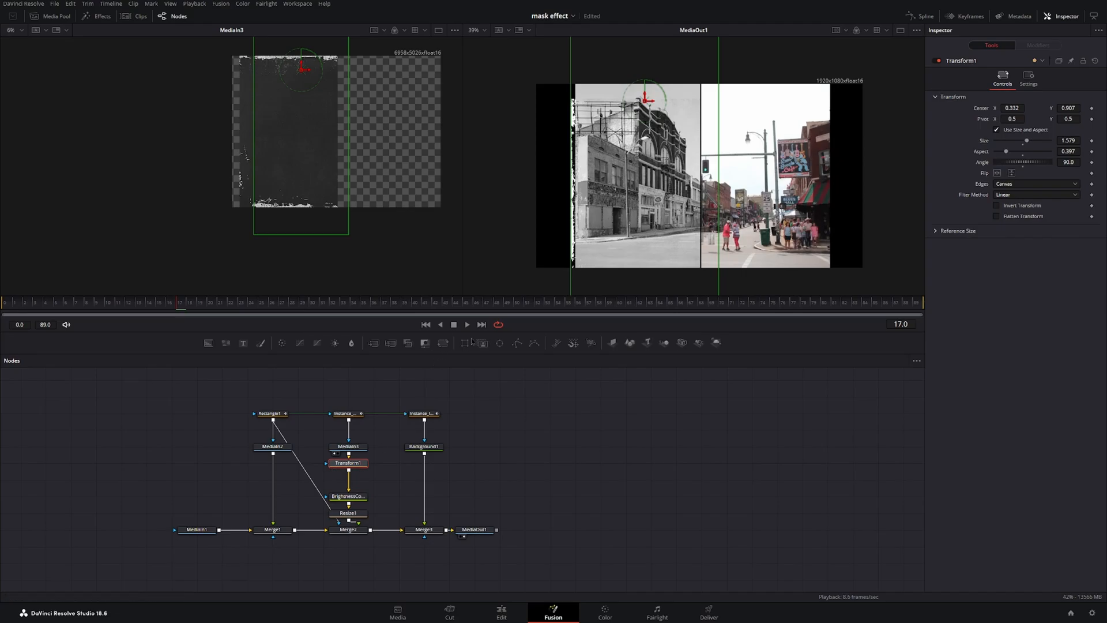
click(443, 345)
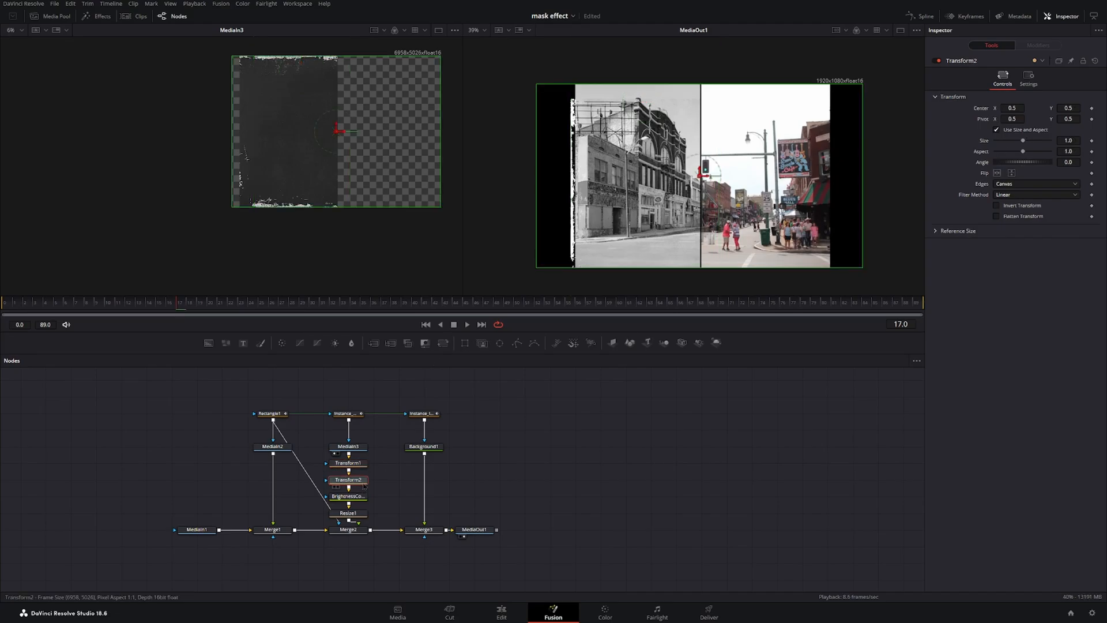
Keyframe Transform2's center Y at 0.5 on the first frame, animate it to about 20.527 on frame 89, and set edges to Mirror.
click(364, 486)
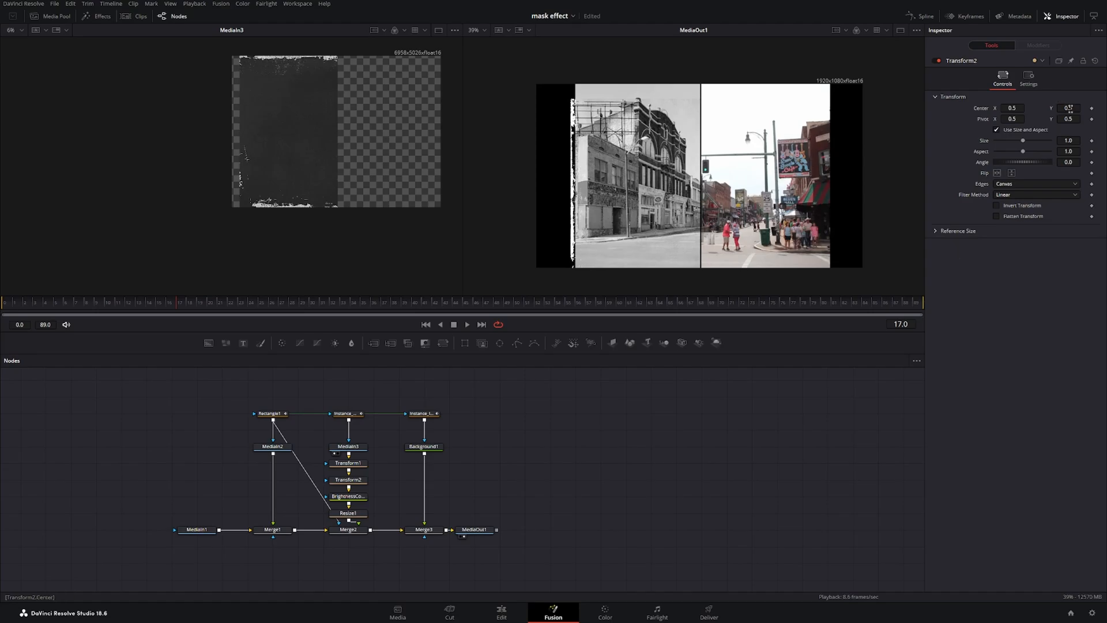
key(Home)
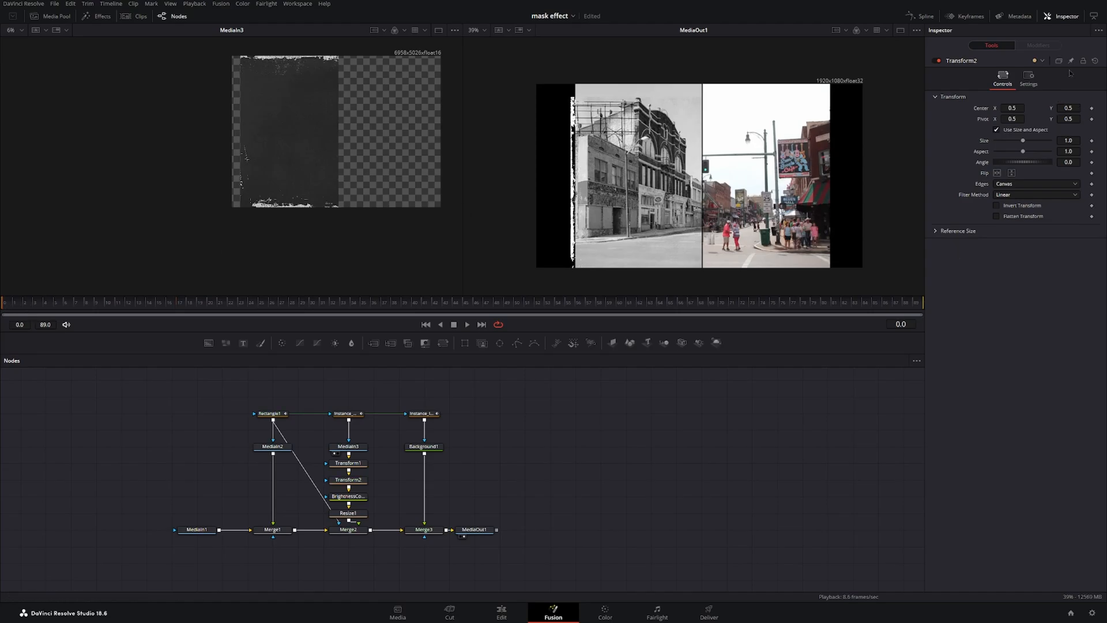
click(1091, 108)
click(913, 304)
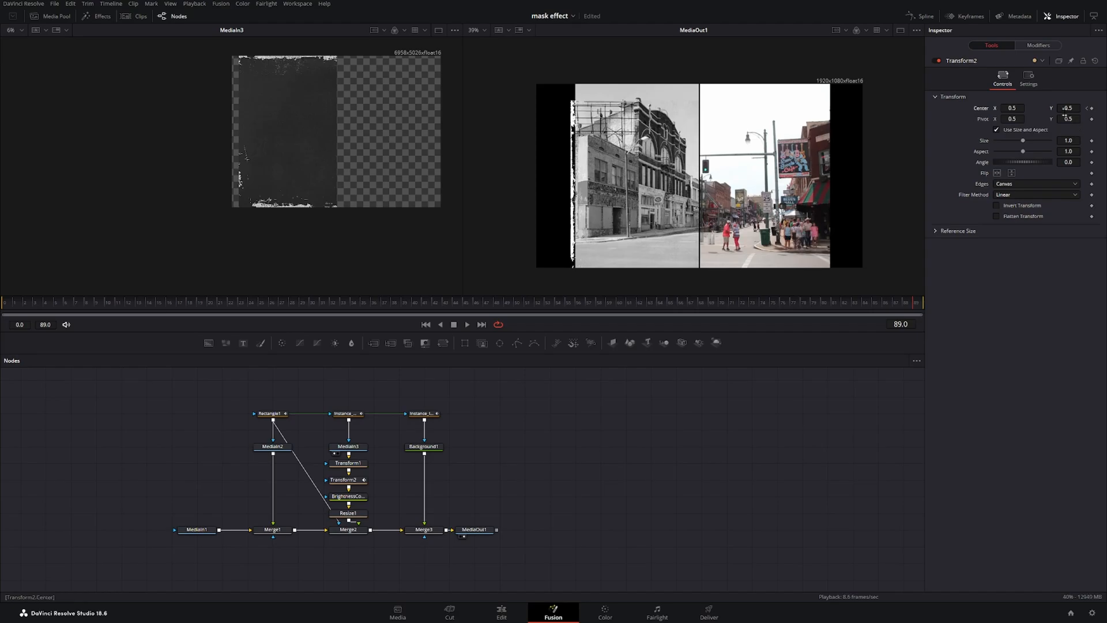
drag(1068, 108, 1106, 108)
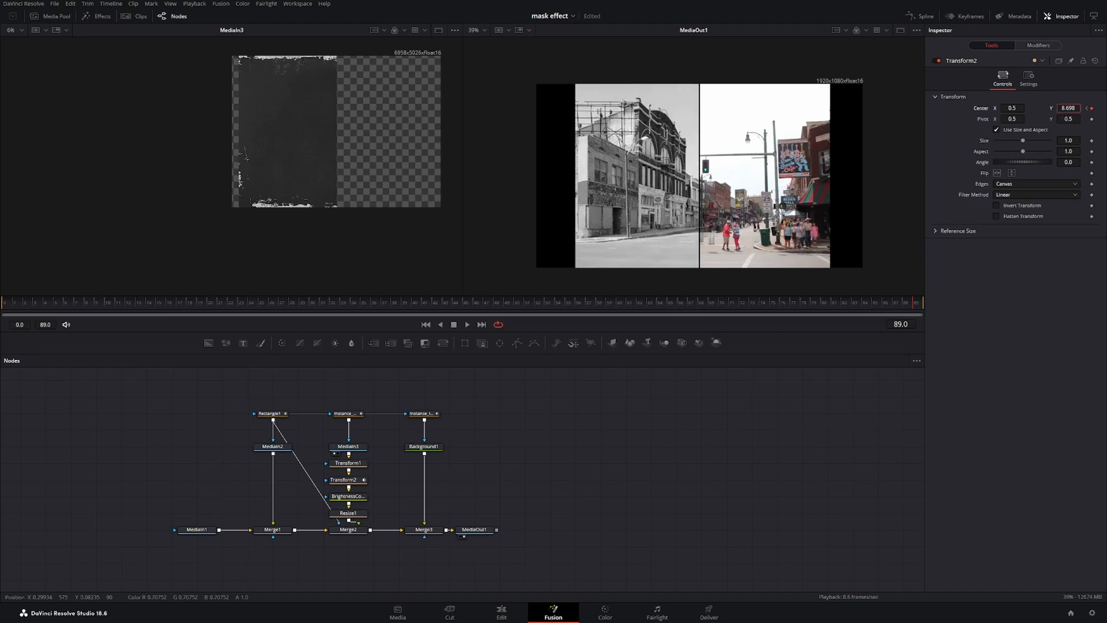
drag(1106, 108, 1106, 108)
click(1048, 185)
click(1020, 226)
scroll(628, 208, up, 2)
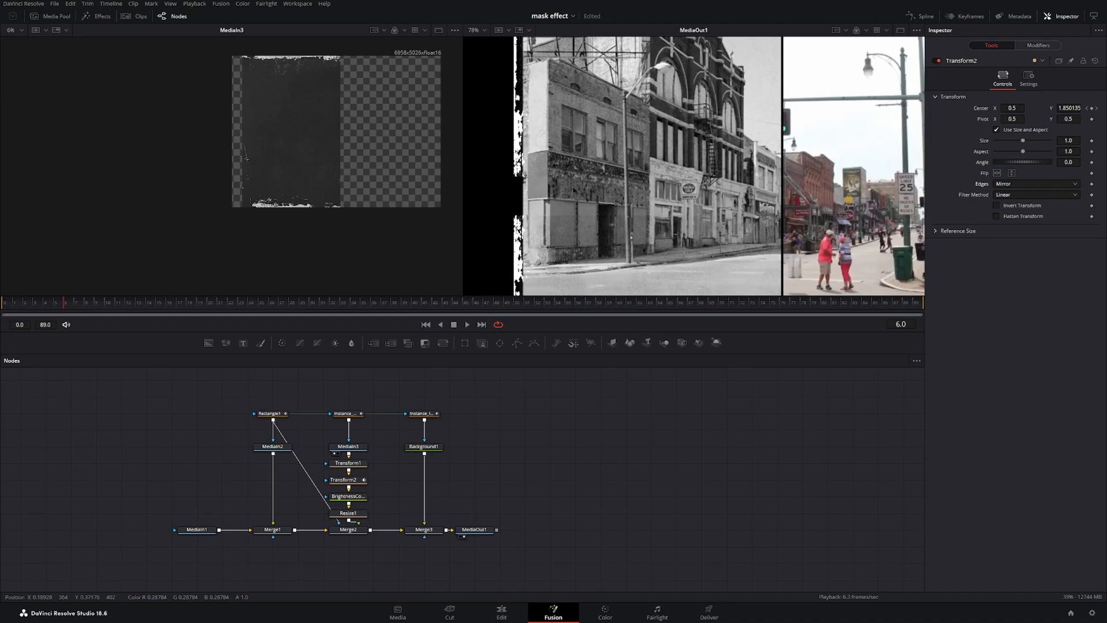
click(348, 462)
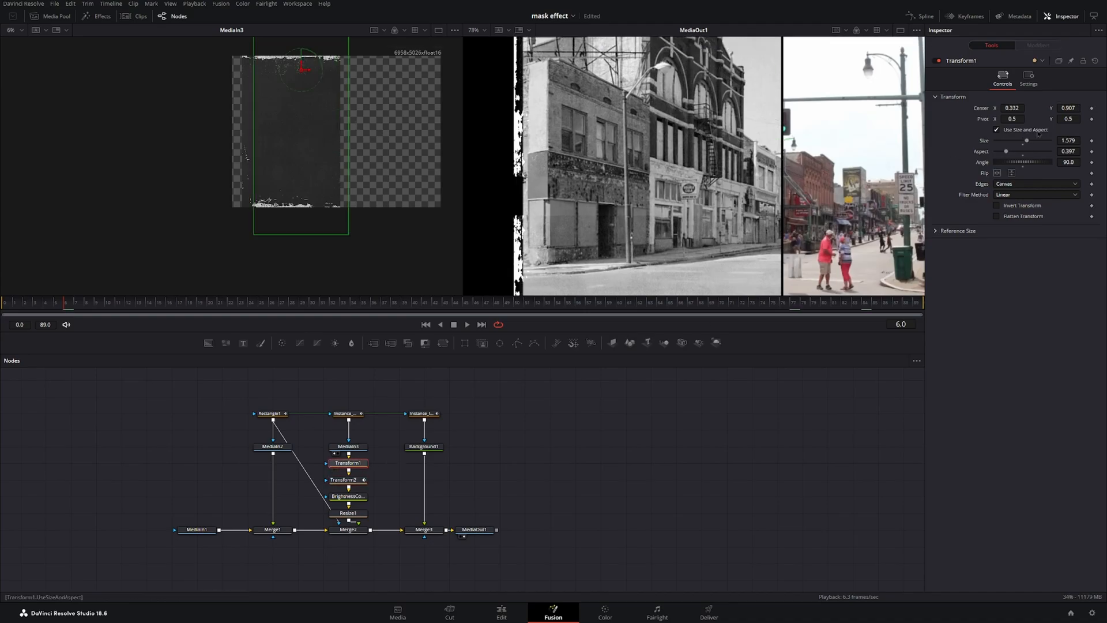
drag(1012, 119, 1002, 119)
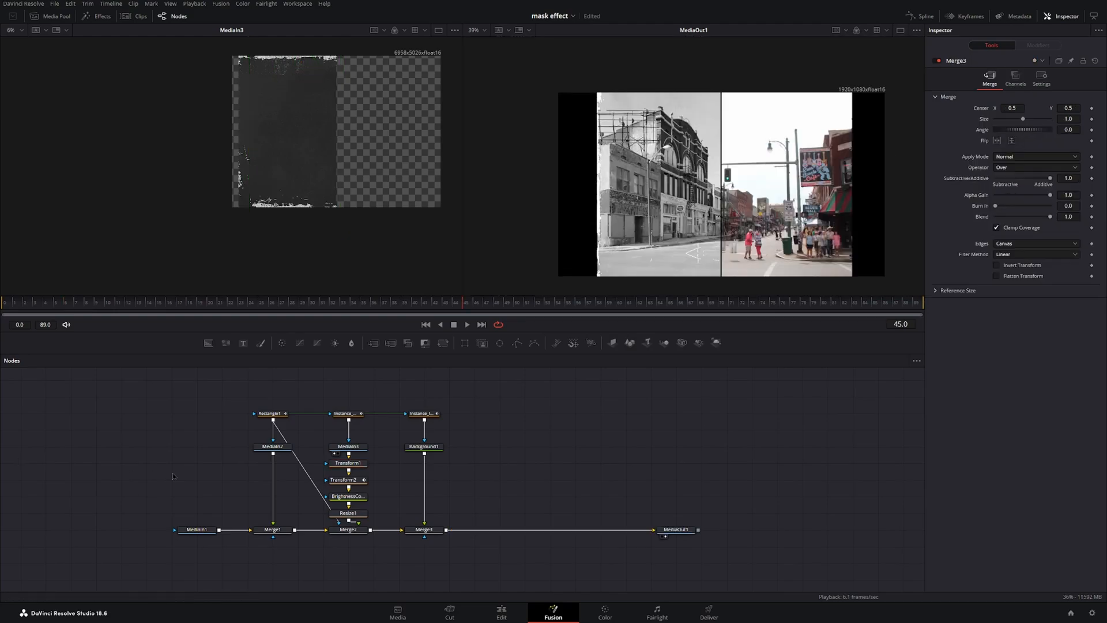
Paste a copy of MediaIn2 and merge it over Merge3's output.
click(275, 452)
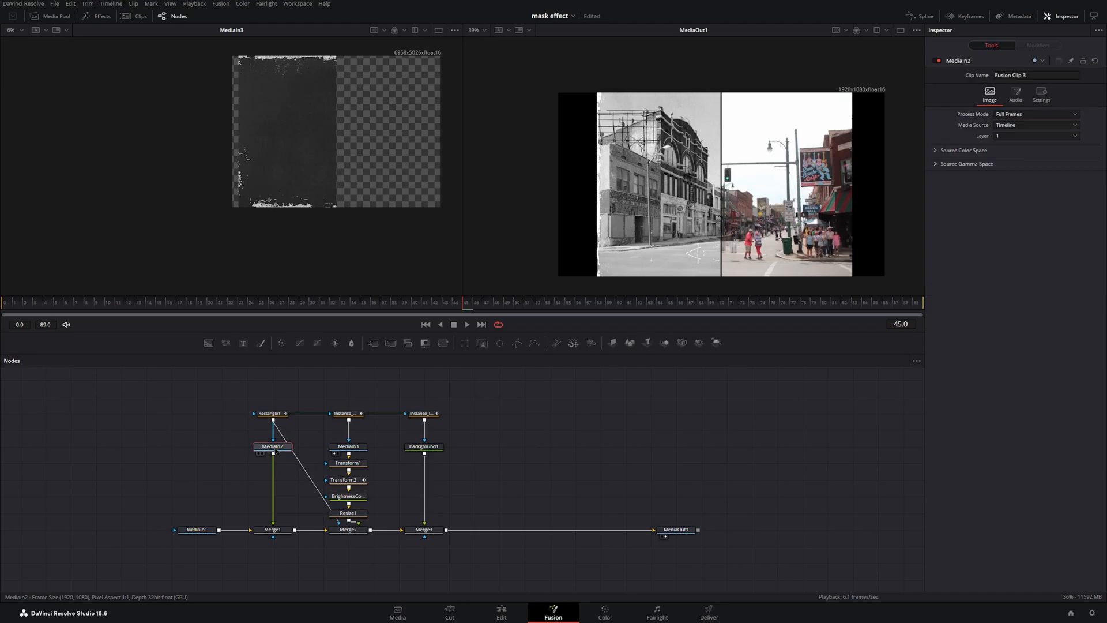
click(521, 447)
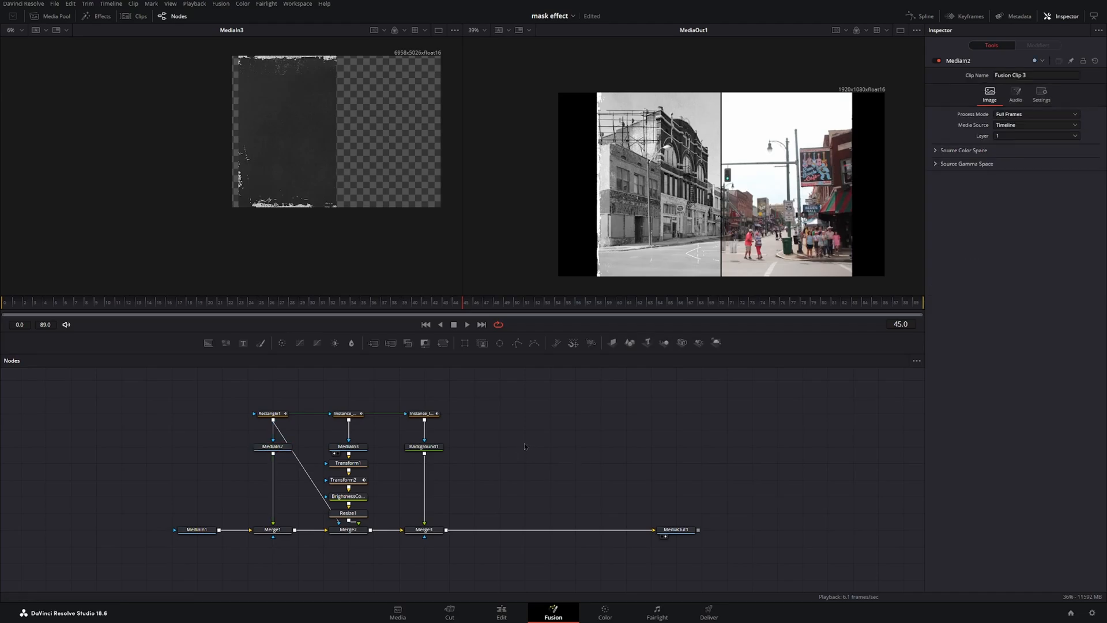
key(ctrl+v)
drag(547, 446, 462, 530)
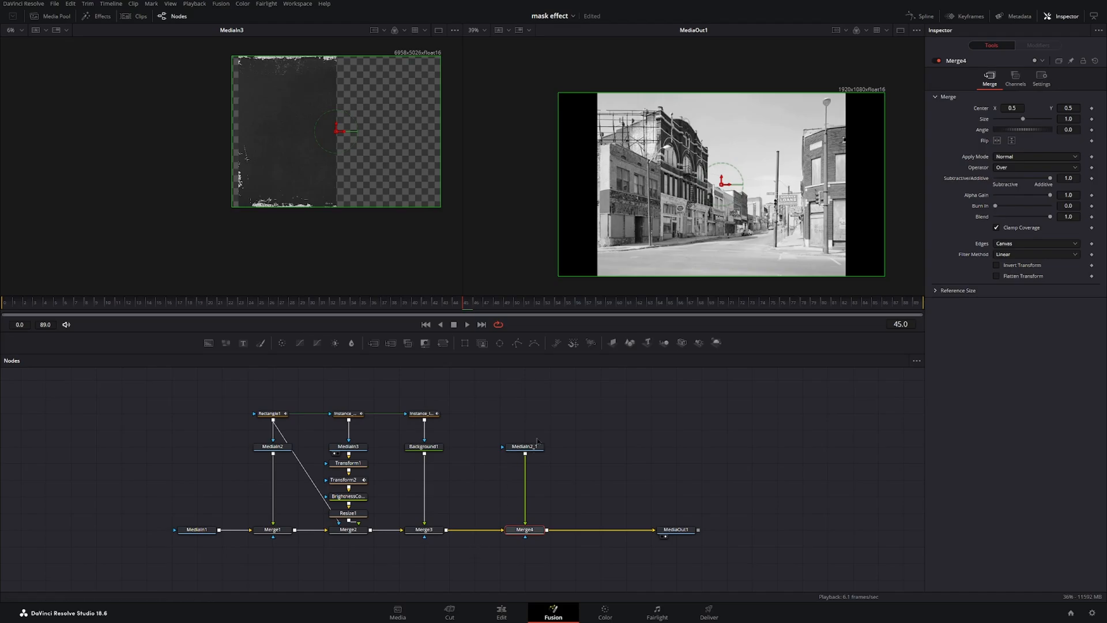
Draw a polygon mask on MediaIn2_1 outlining the right part of the frame with a jagged left edge.
drag(537, 443, 538, 476)
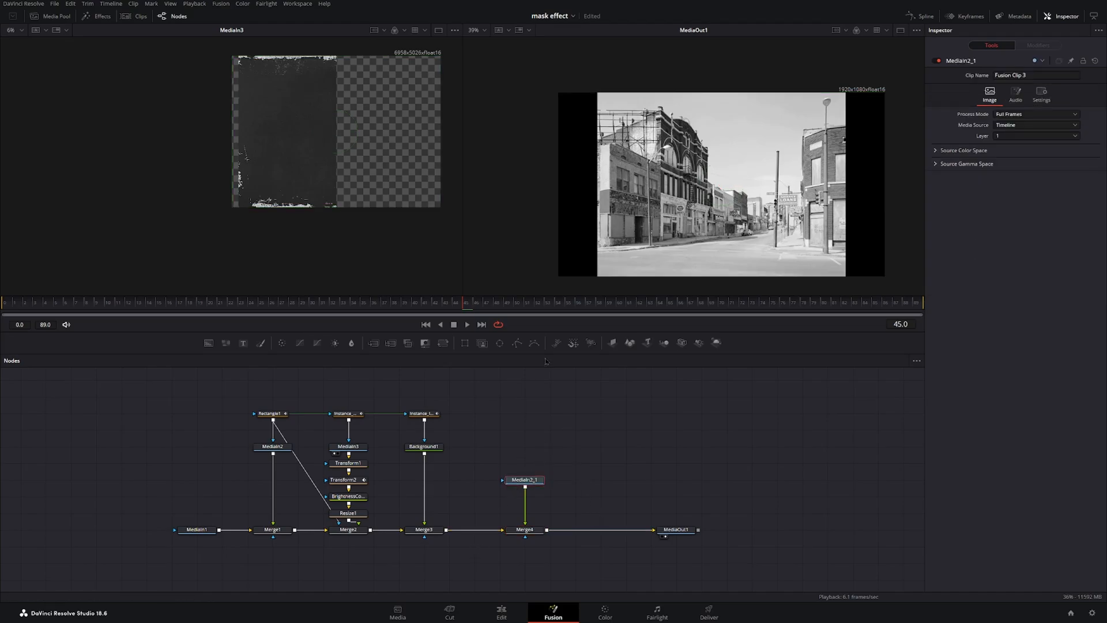
click(516, 344)
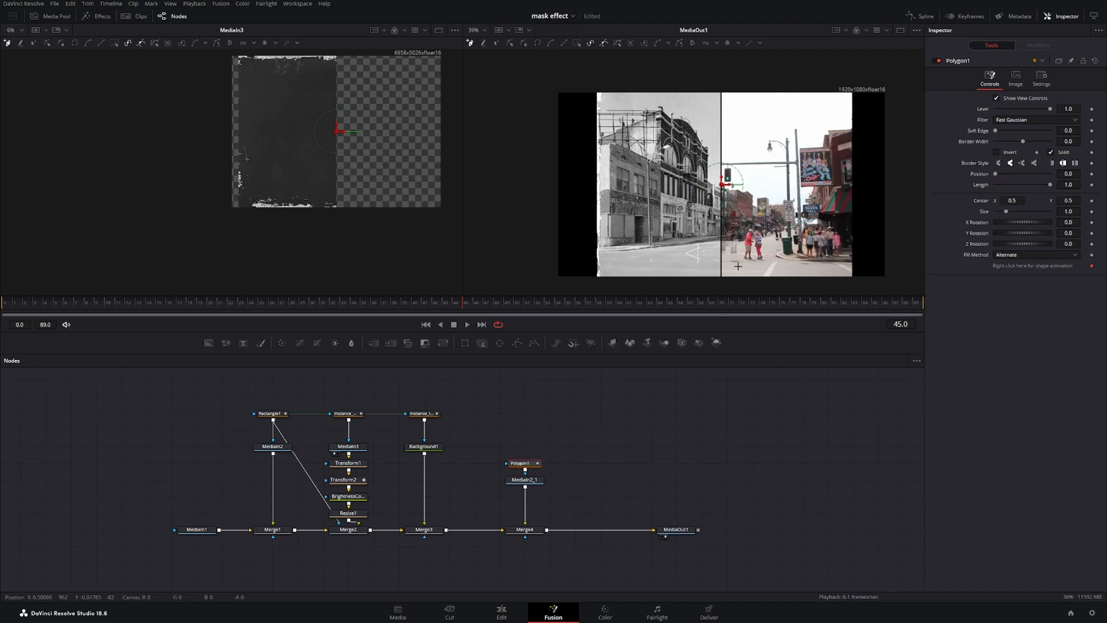
click(801, 244)
click(807, 209)
click(806, 192)
click(800, 188)
click(797, 148)
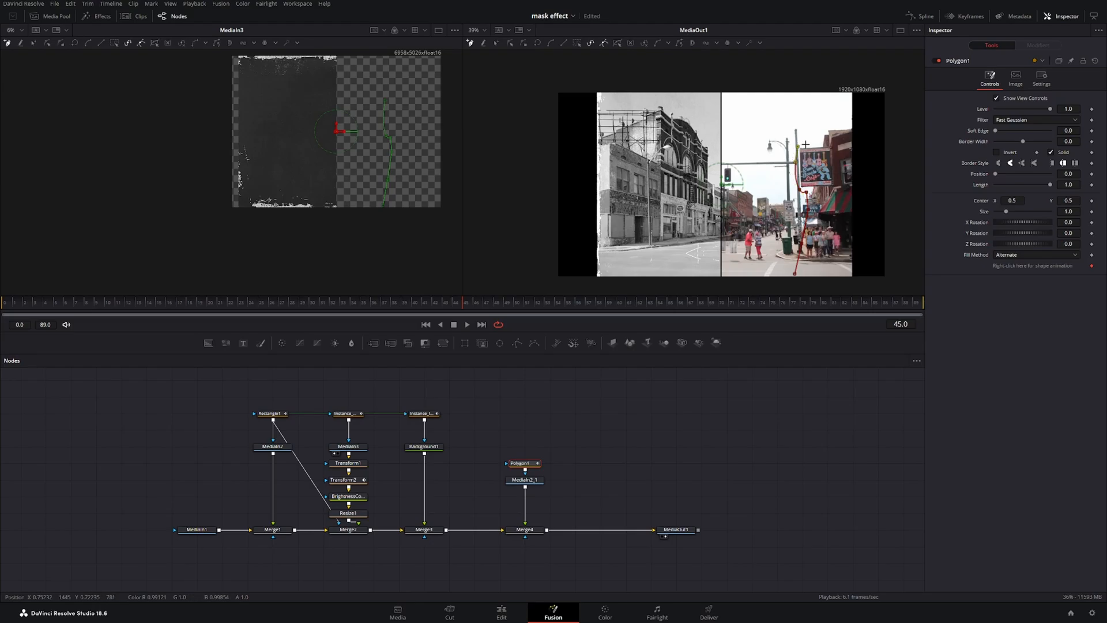
click(816, 140)
click(840, 119)
click(896, 118)
click(893, 282)
click(797, 295)
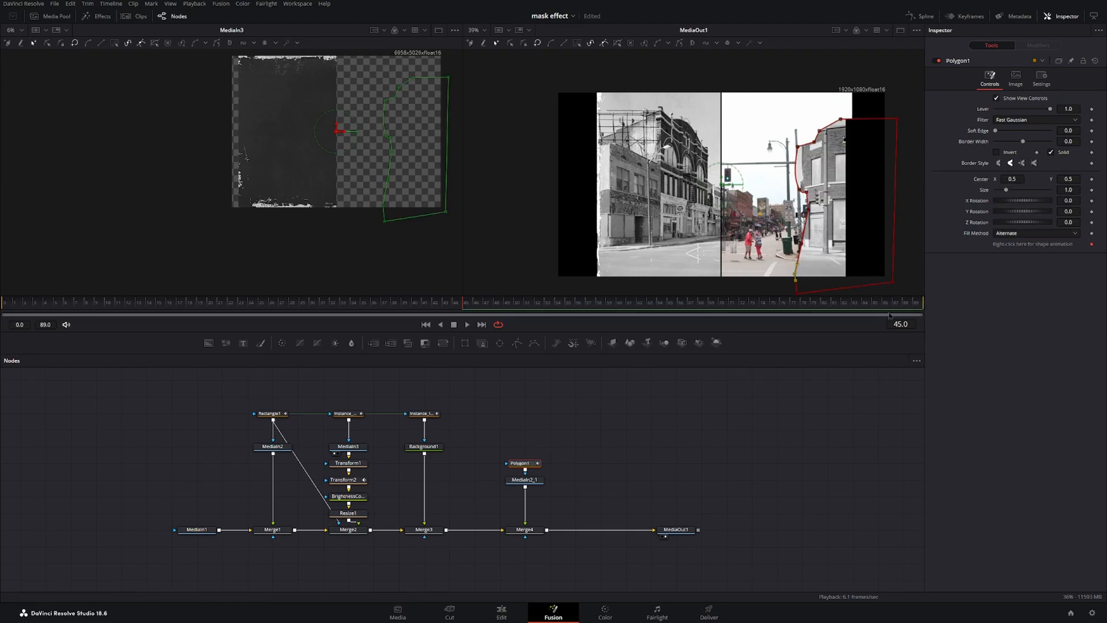
Add a Background node merged over Merge4's output before MediaOut1 and arrange the nodes.
drag(208, 343, 577, 530)
drag(675, 529, 726, 530)
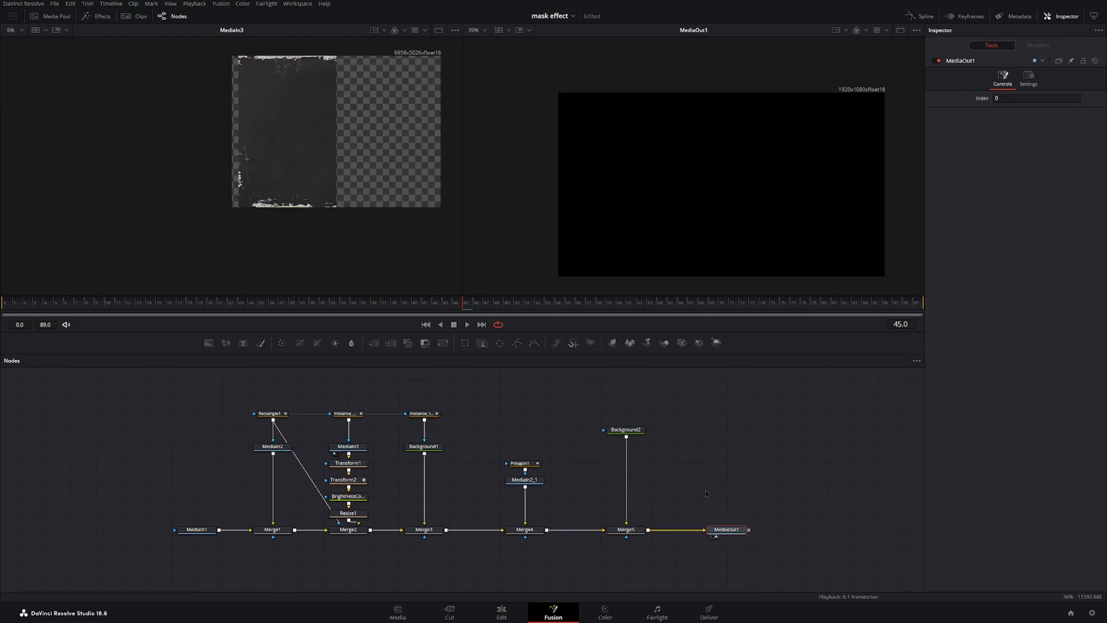
drag(627, 430, 637, 480)
click(612, 481)
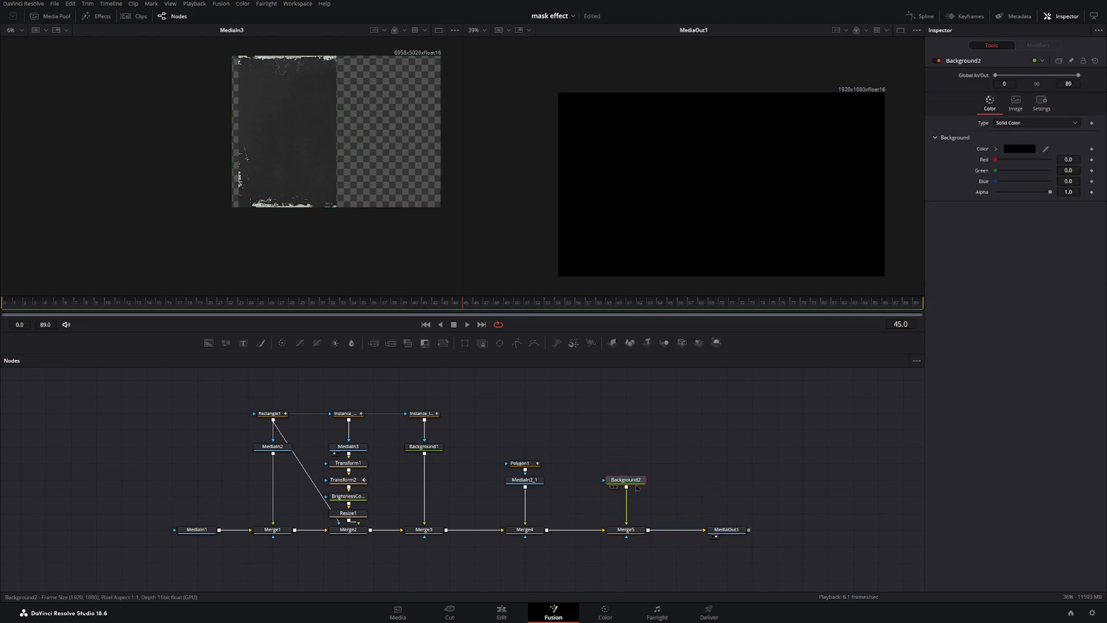
Paste an instance of Polygon1 and connect it as the mask of Background2.
drag(529, 464, 533, 440)
click(524, 432)
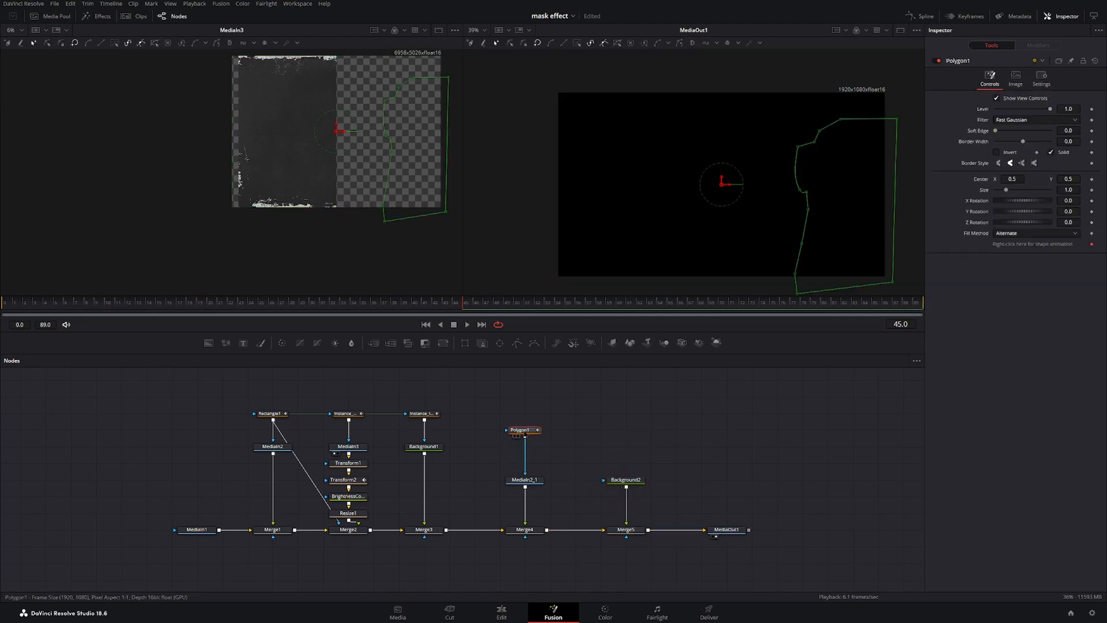
click(621, 442)
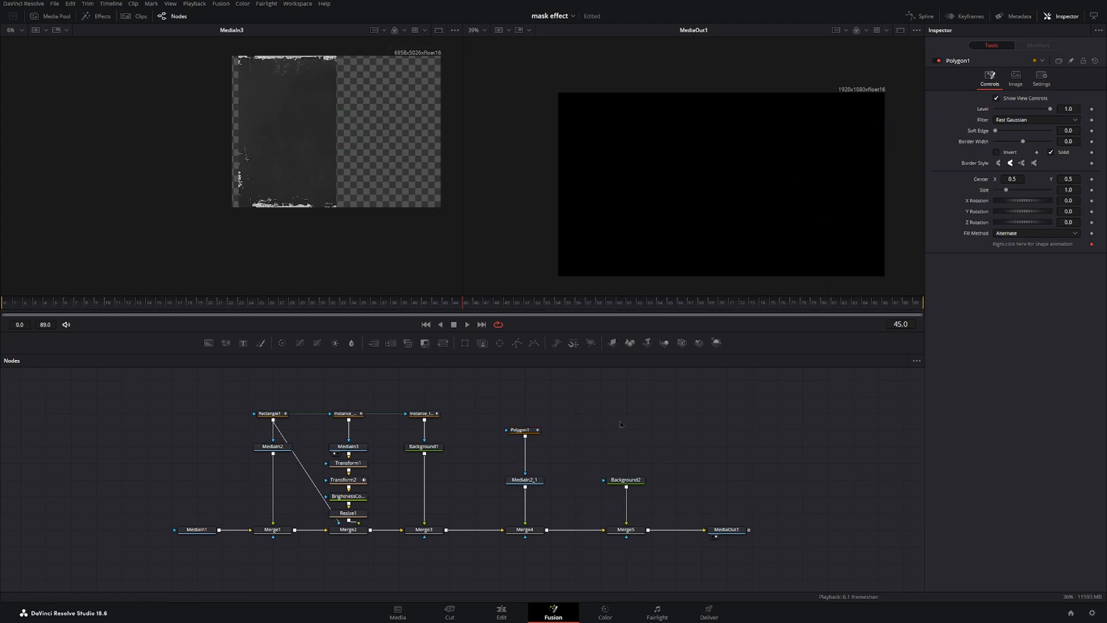
key(ctrl+shift+v)
drag(644, 413, 625, 430)
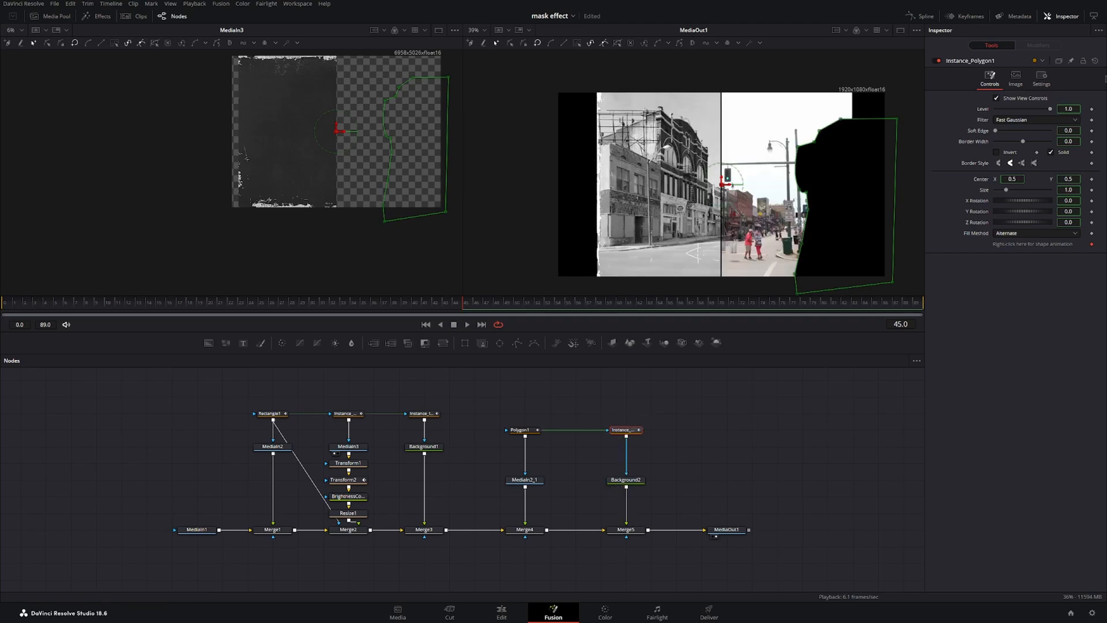
Deinstance the Solid option on the instanced polygon and turn Solid off.
right_click(1056, 153)
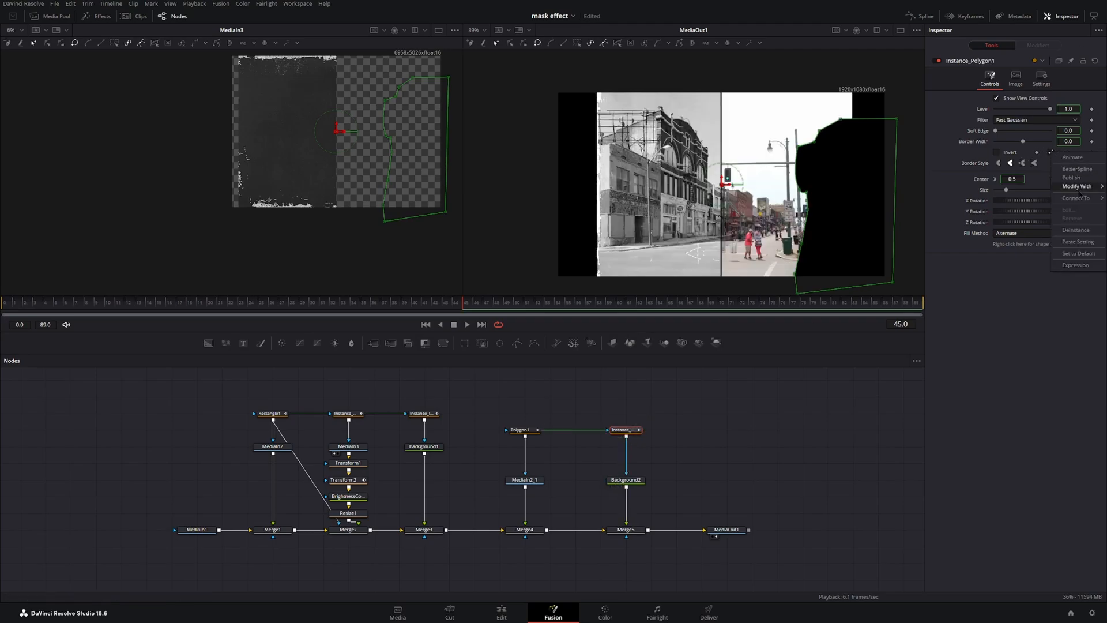
click(1076, 230)
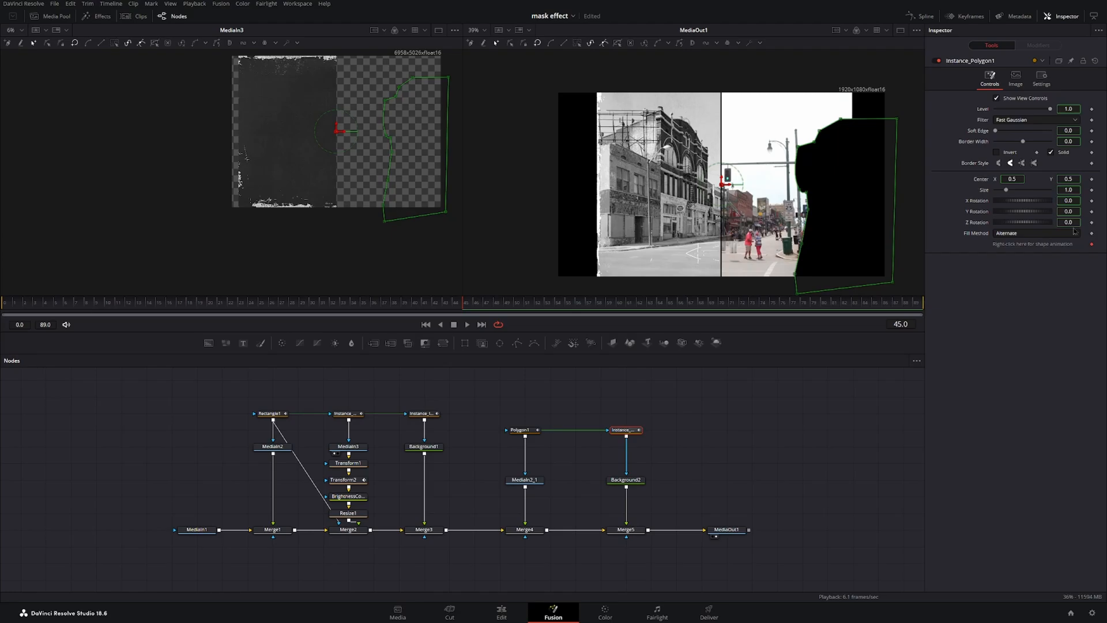
click(1050, 153)
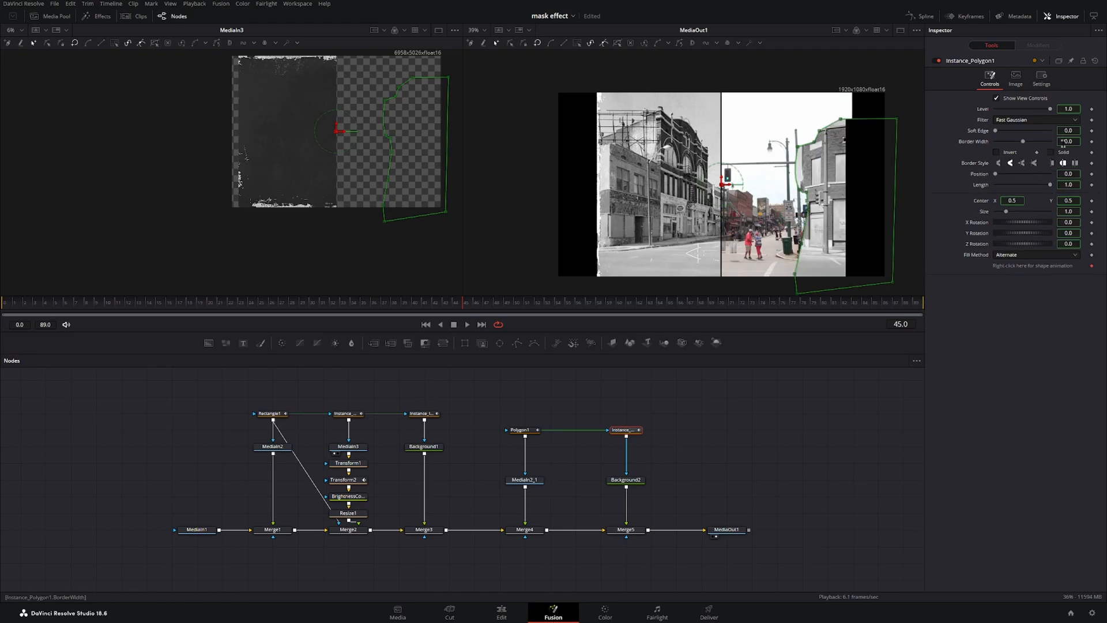
Set the instanced polygon's border width to about 0.0058.
drag(1063, 143, 1066, 143)
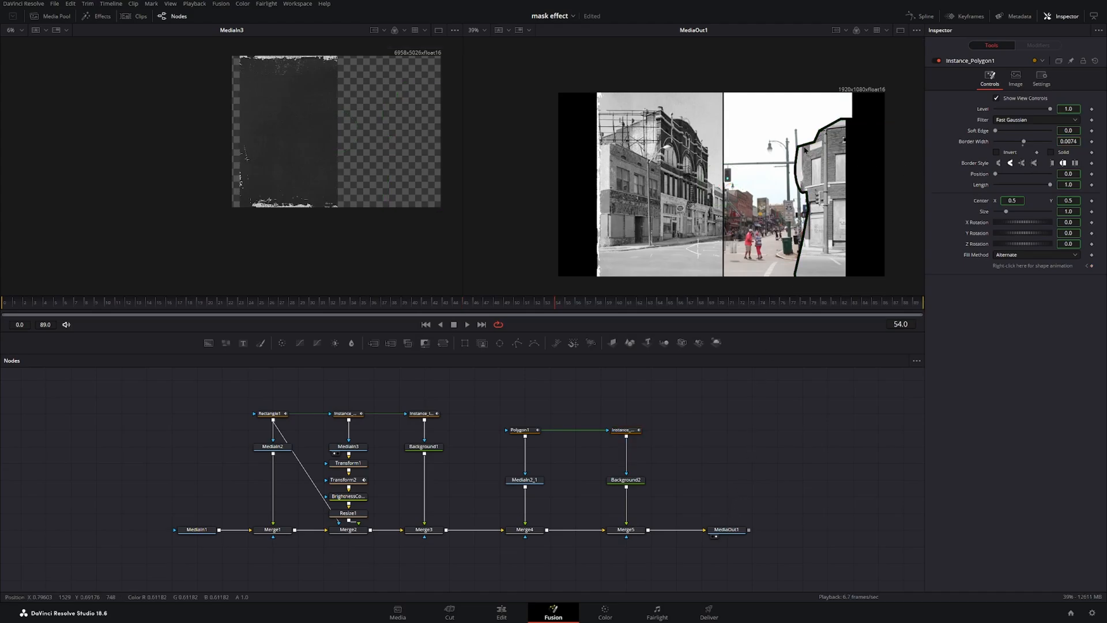
scroll(799, 151, up, 5)
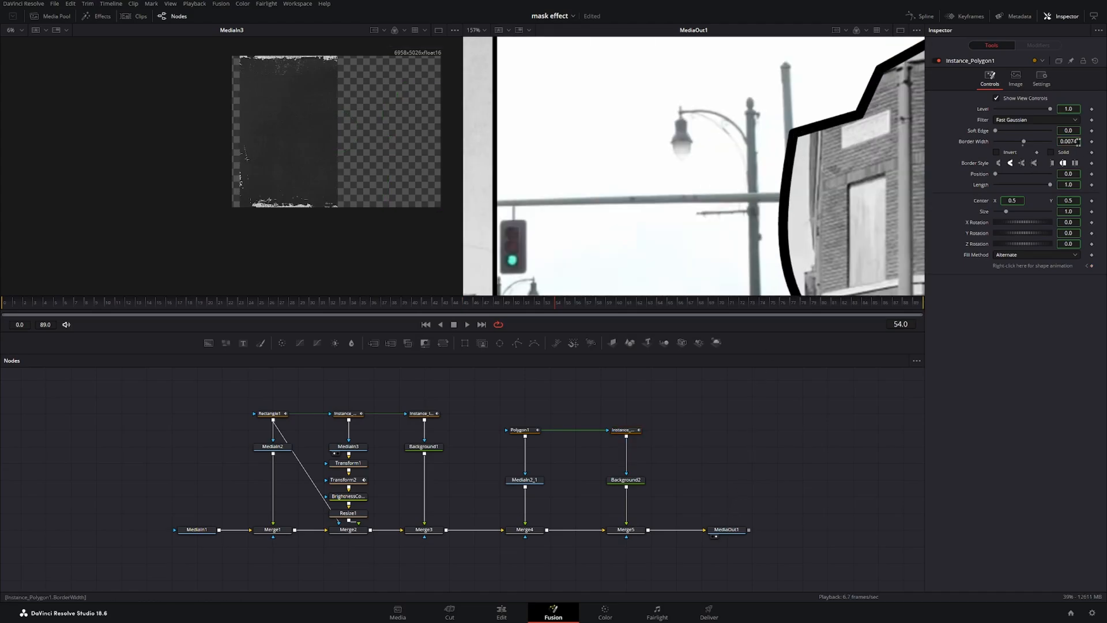
drag(1078, 142, 1069, 142)
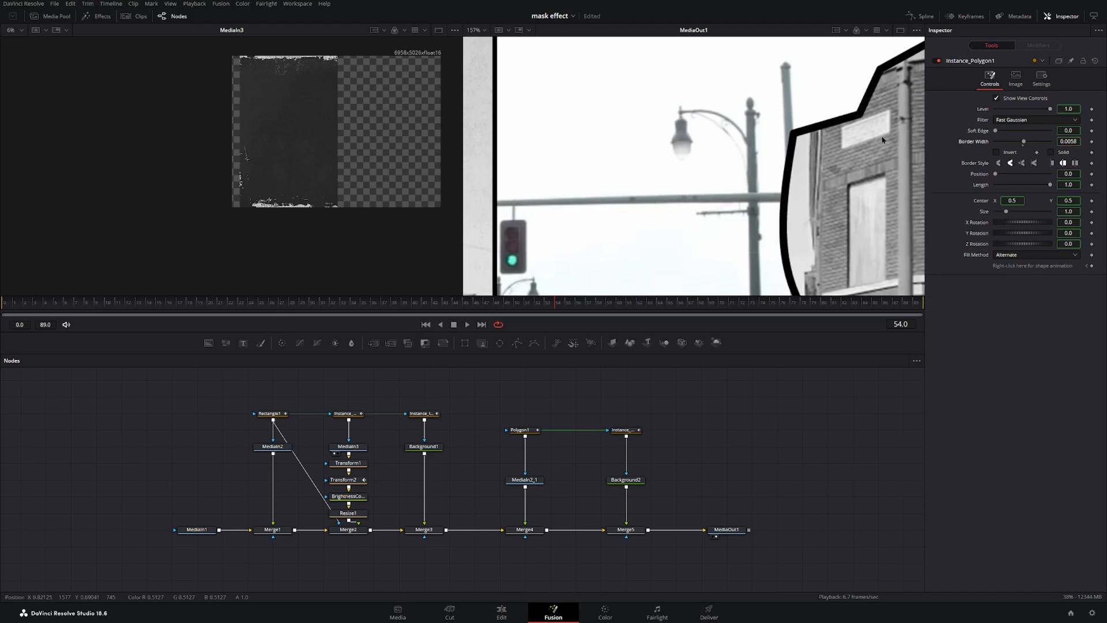
scroll(784, 127, down, 5)
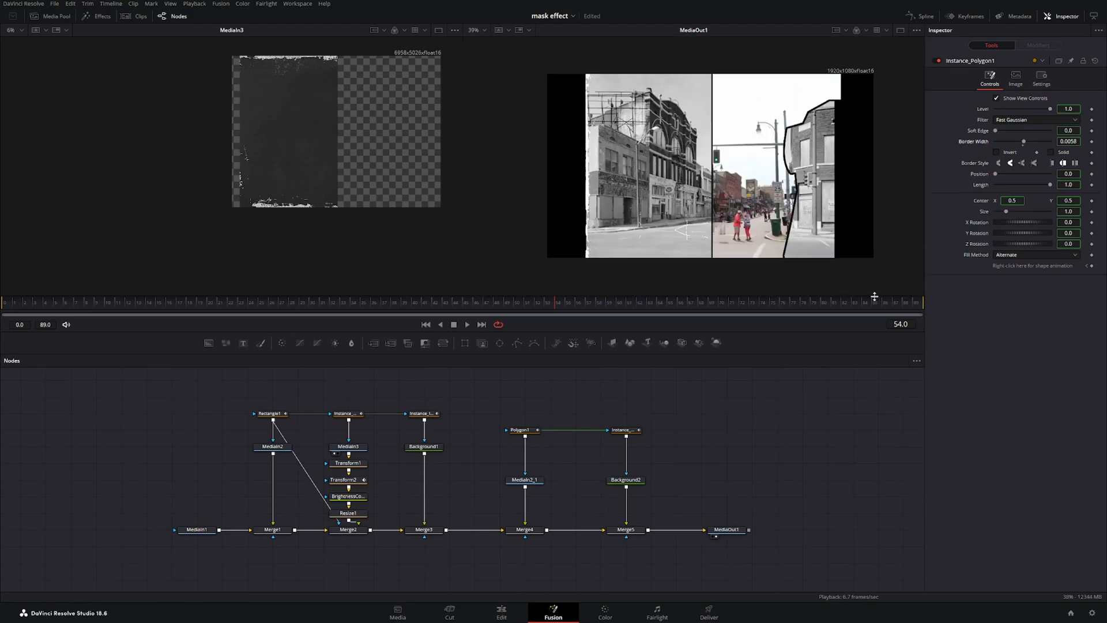
Select all points of the instanced polygon and smooth them.
click(624, 430)
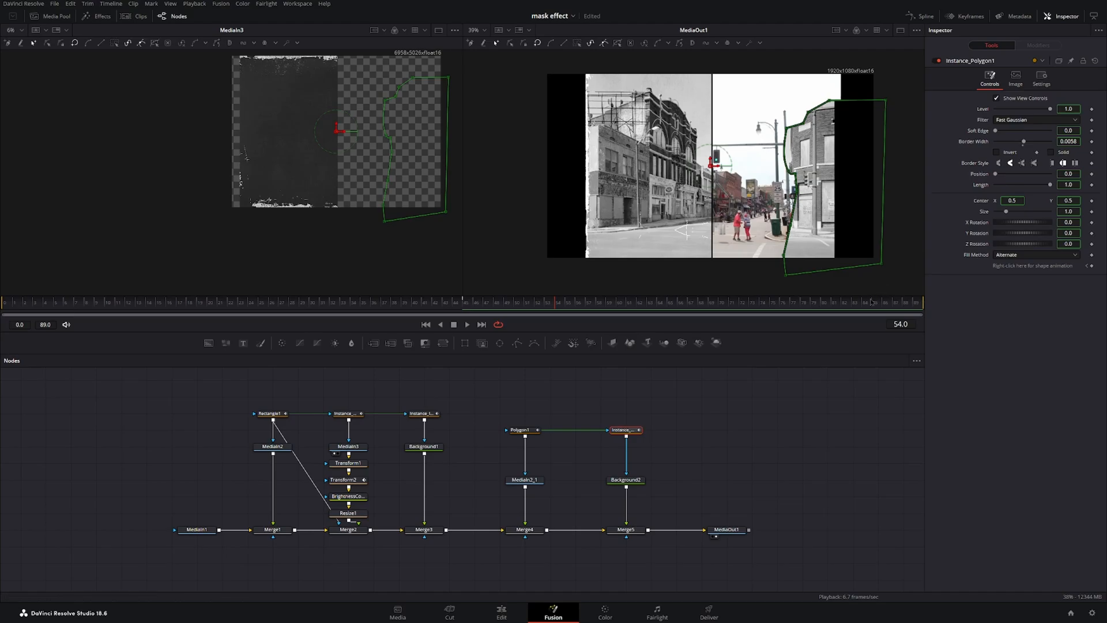
drag(865, 287, 742, 68)
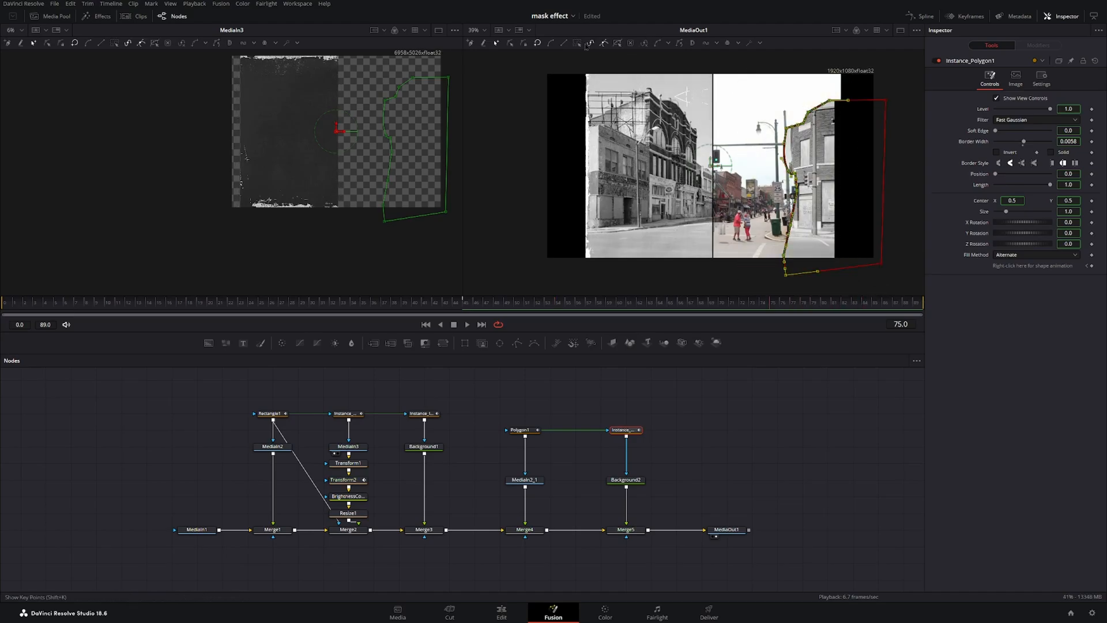
click(550, 46)
click(782, 237)
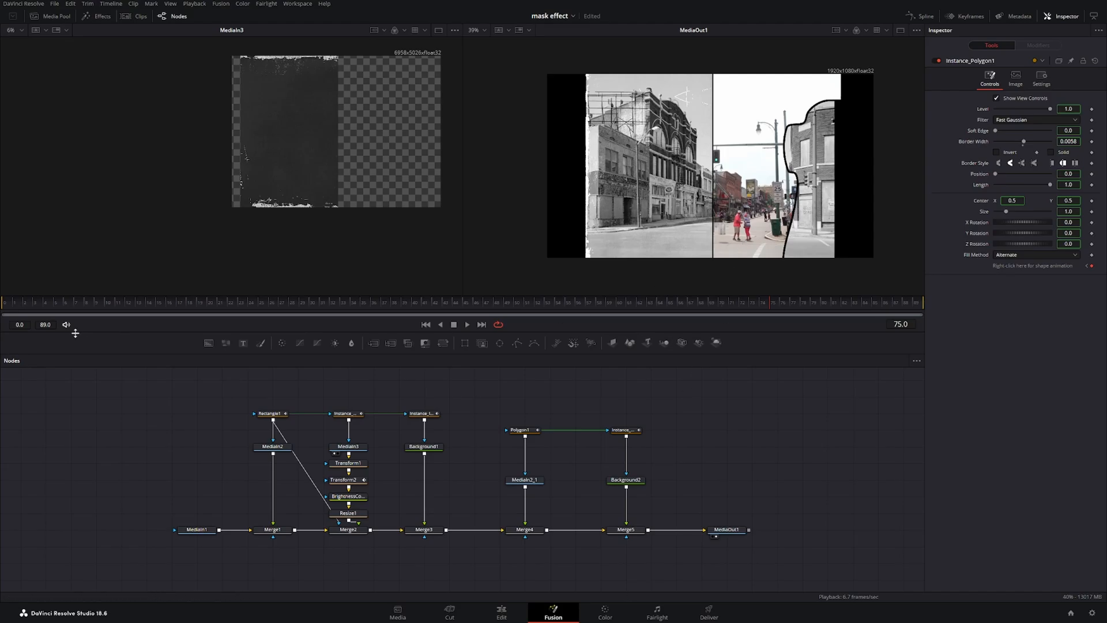
At frame 24, reshape the polygon by moving two of its edge points inward.
click(26, 310)
drag(26, 310, 3, 310)
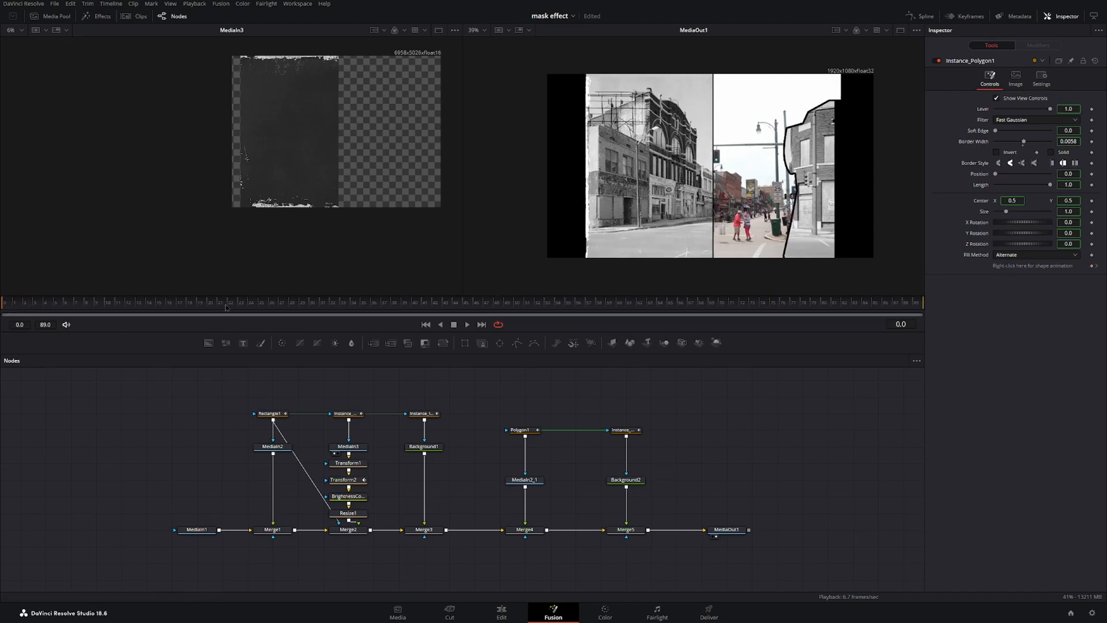
click(253, 307)
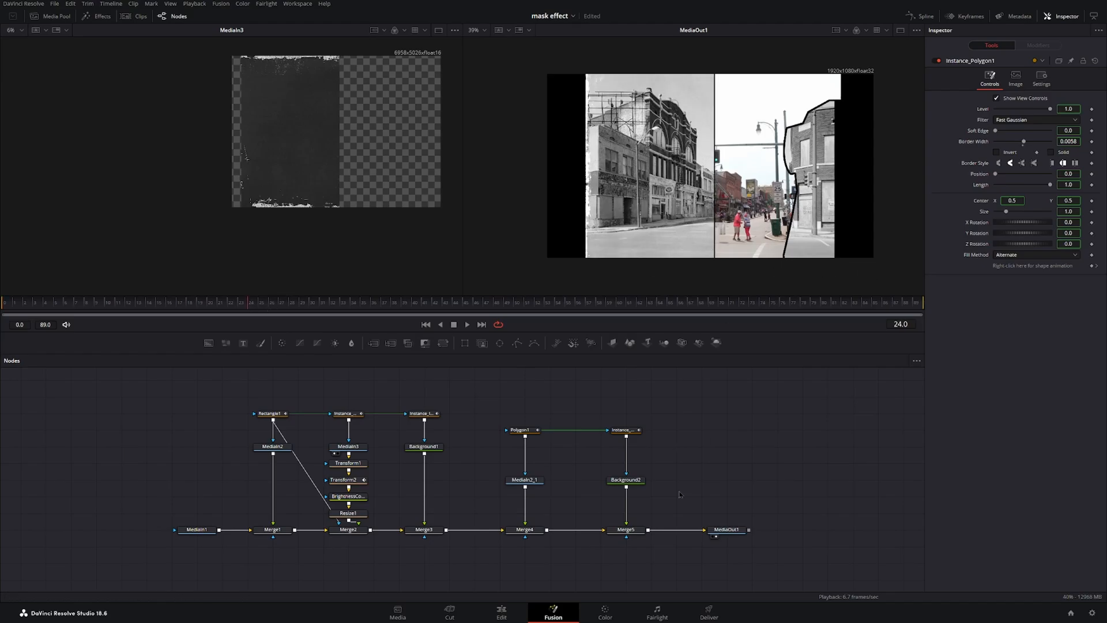
click(624, 430)
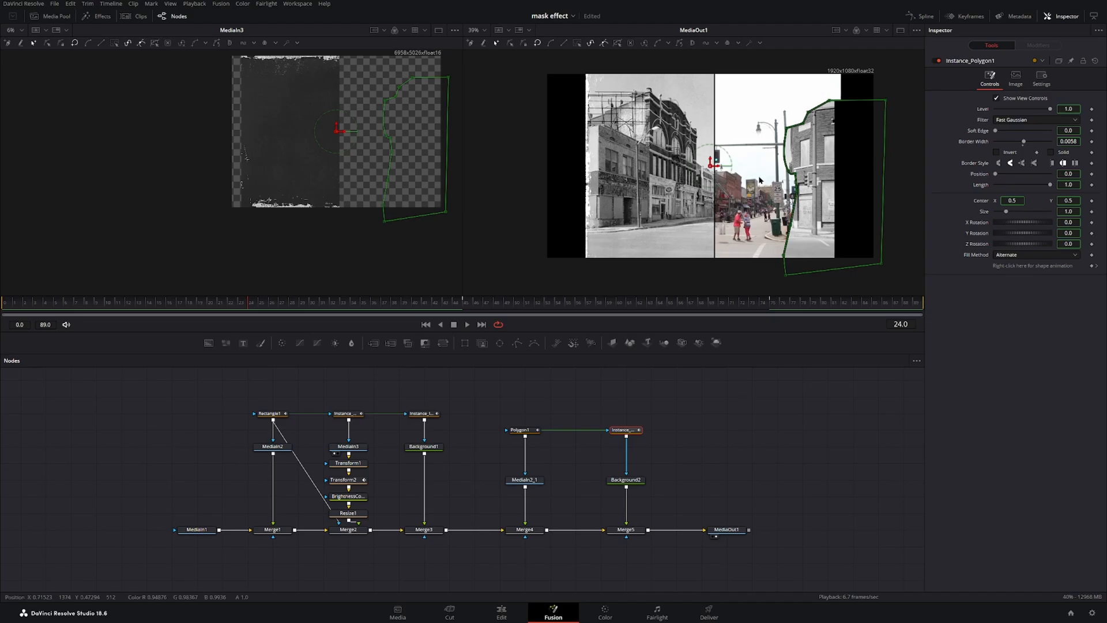
drag(796, 191, 756, 248)
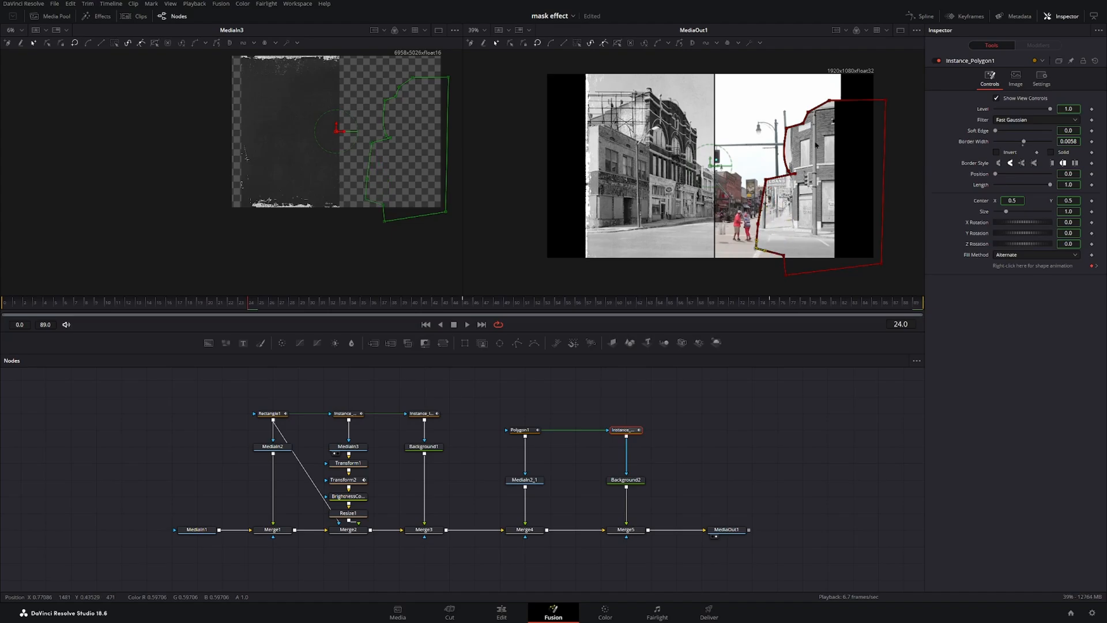
drag(797, 169, 784, 185)
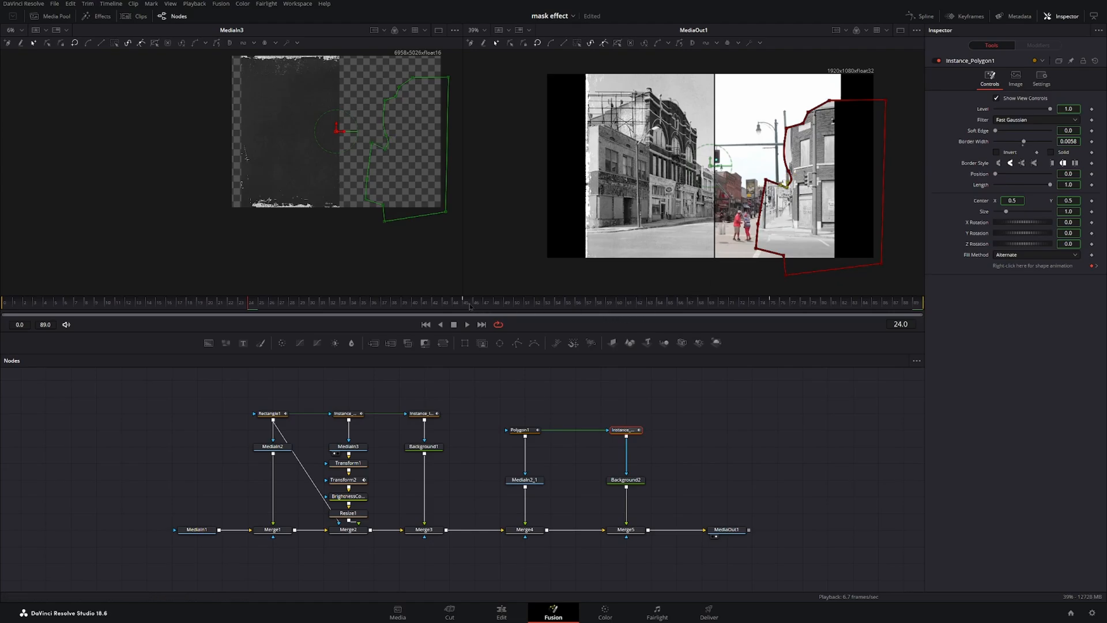
At frame 84, select a group of polygon points and shift them to reshape the border, then play back to check.
click(562, 303)
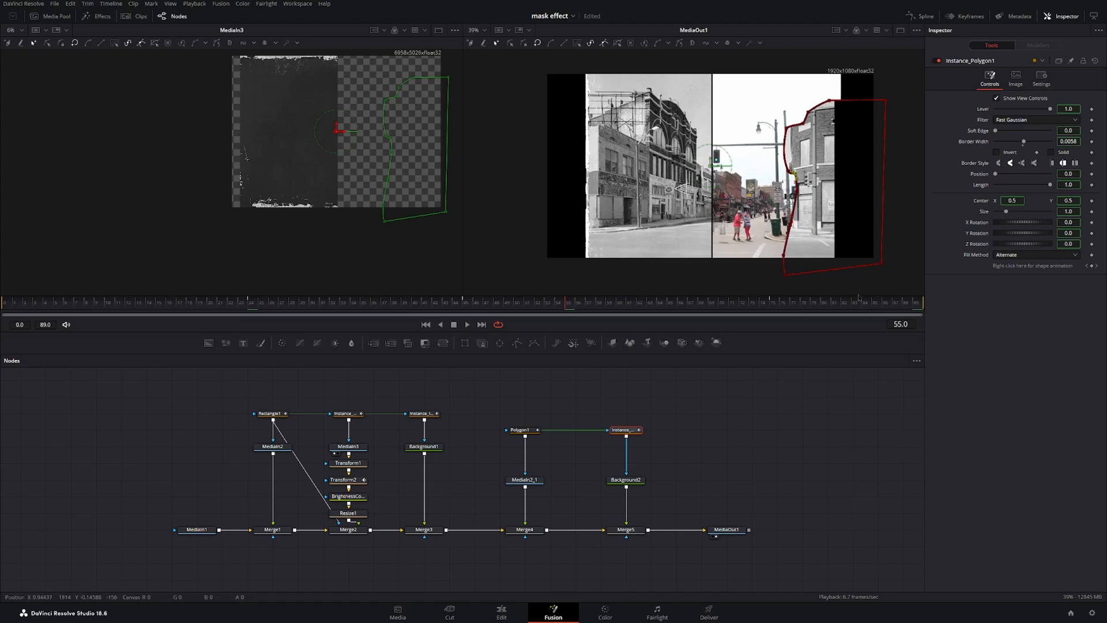
drag(242, 306, 773, 306)
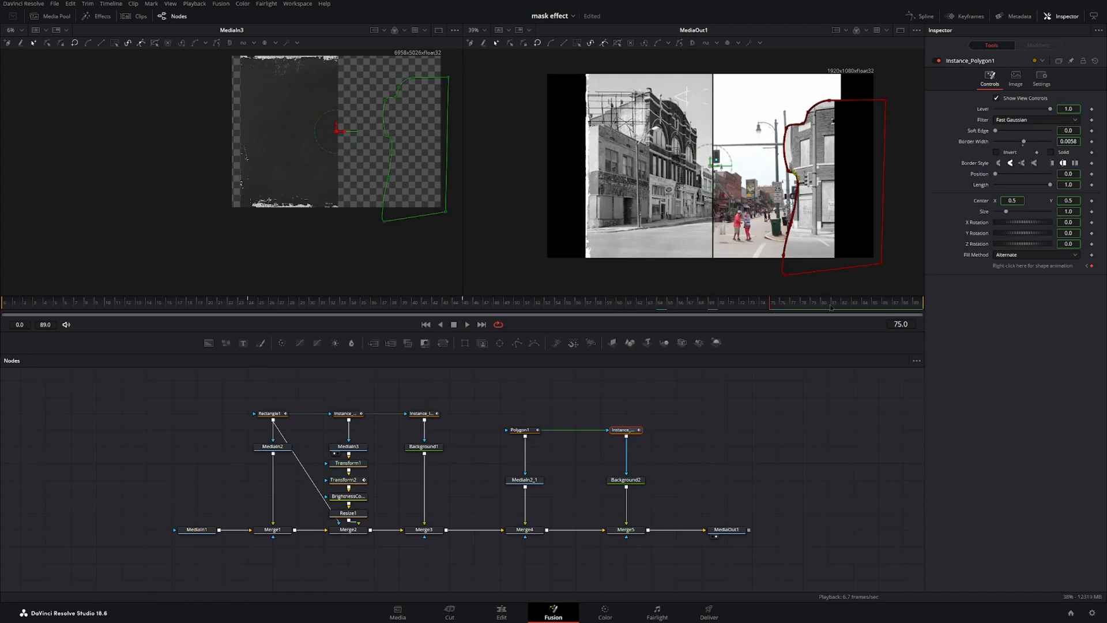
click(865, 304)
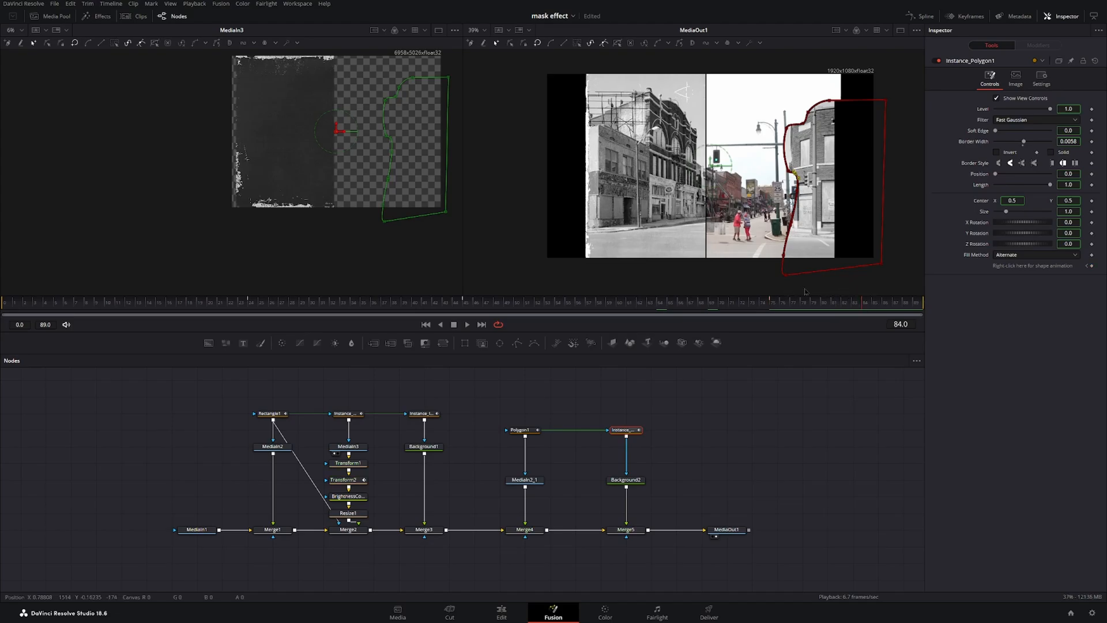
drag(815, 288, 736, 75)
drag(856, 288, 777, 124)
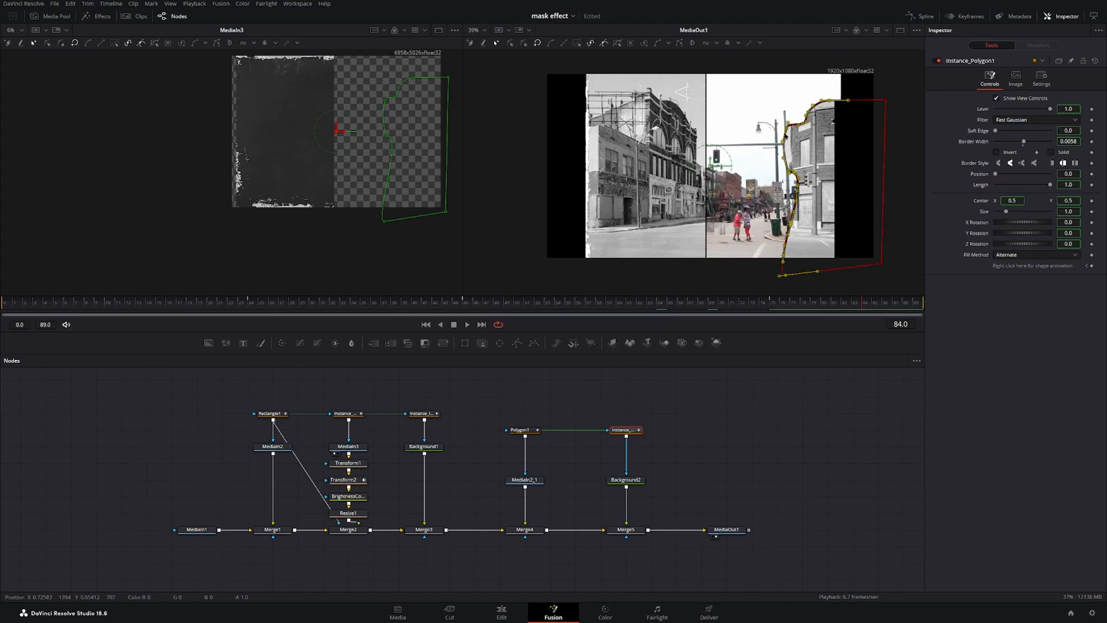
drag(786, 130, 820, 120)
key(space)
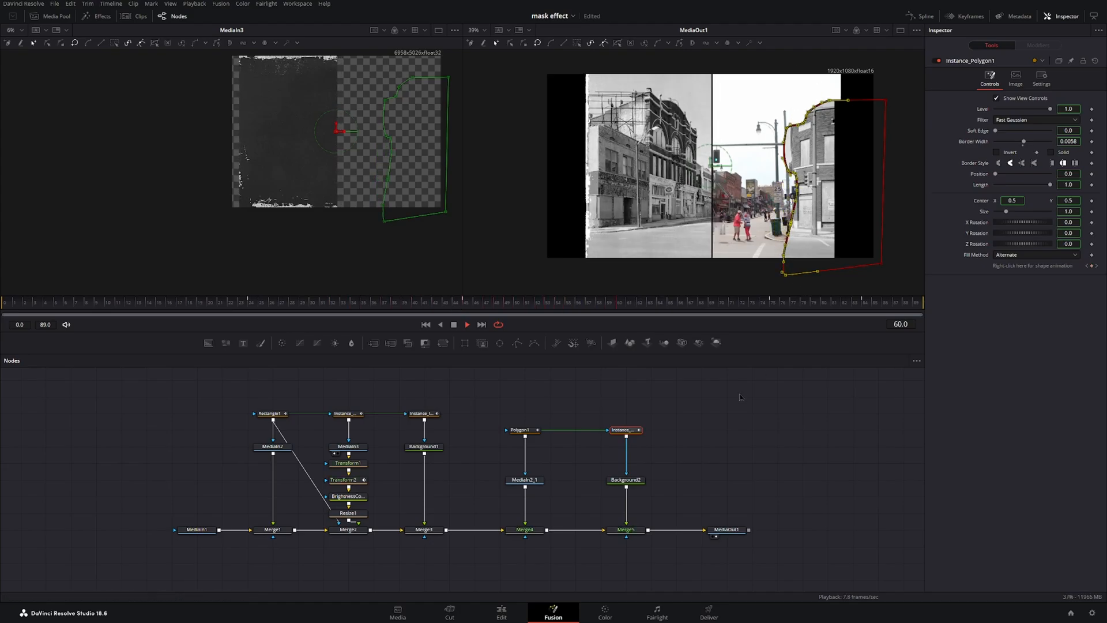
key(space)
Modify Polygon1's center with an XY Path and open its modifier controls.
click(520, 431)
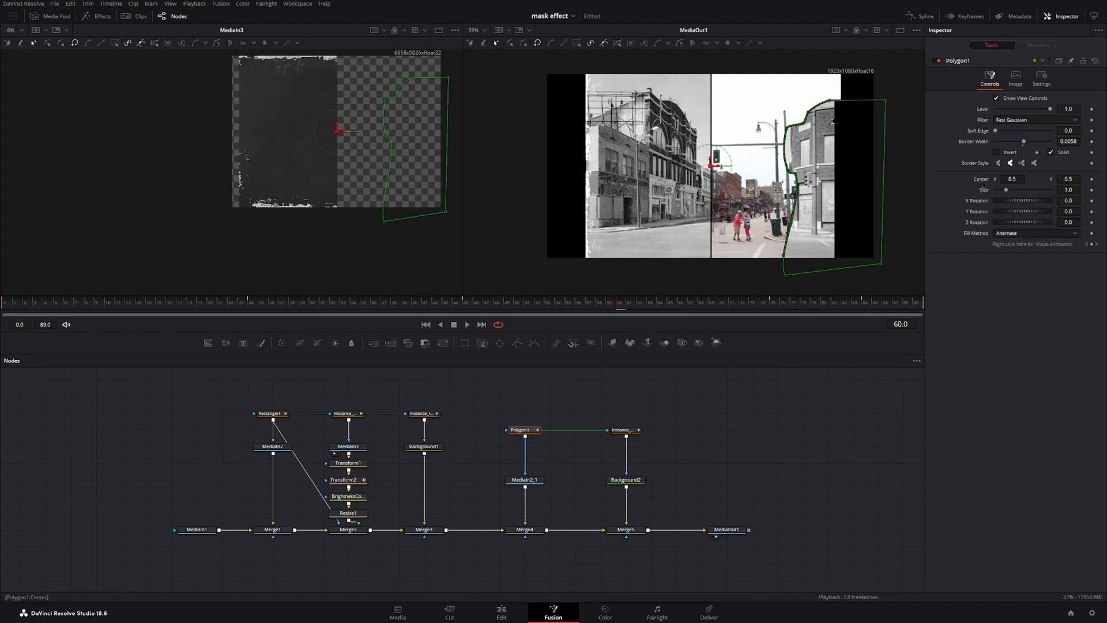
right_click(982, 182)
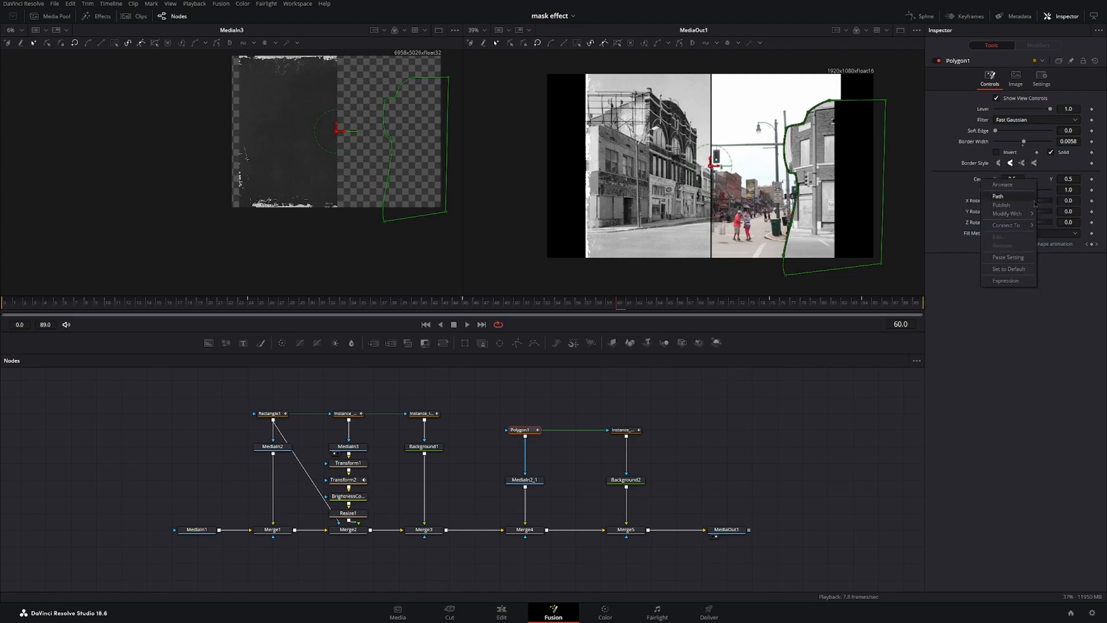
mouse_move(1022, 215)
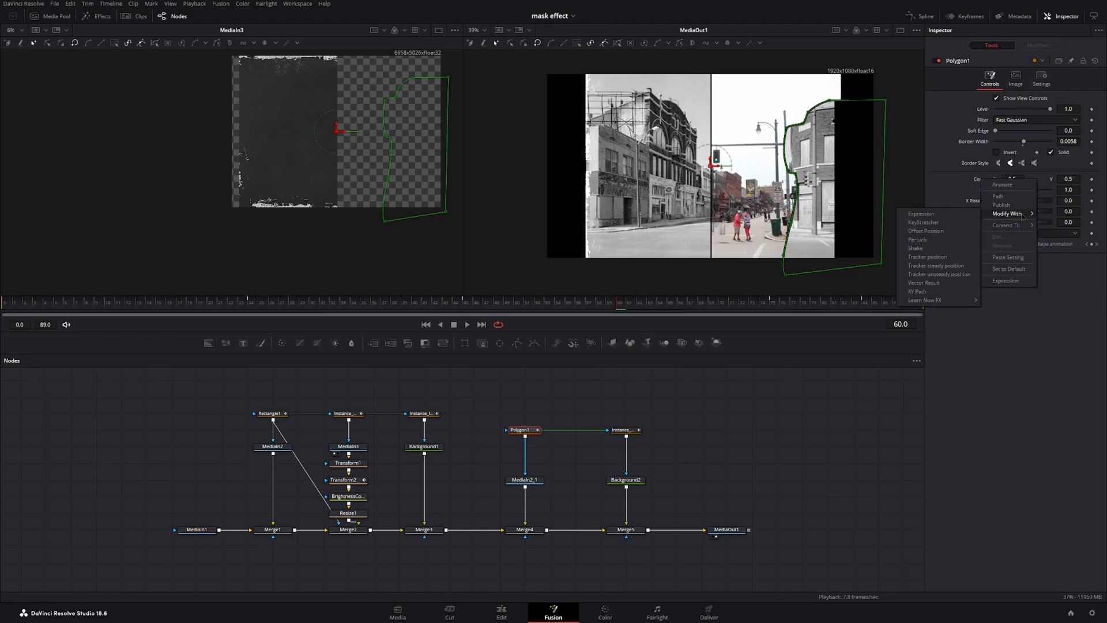
click(933, 292)
click(1038, 45)
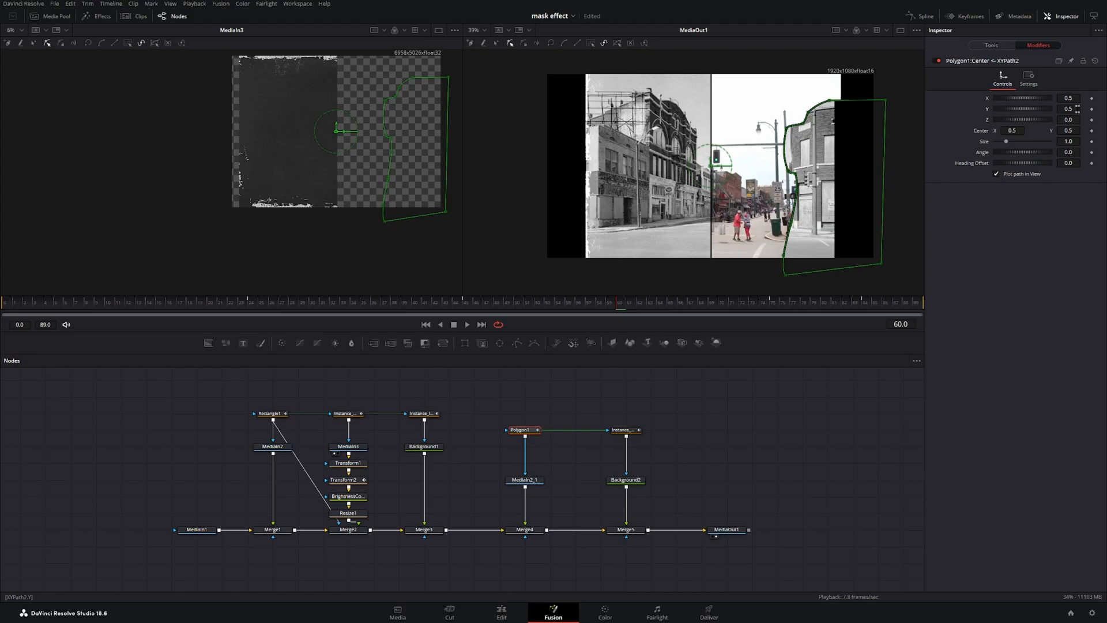
Apply a Shake modifier to the XY Path position, with smoothness about 2.17, minimum about 0.724 and maximum about 0.346.
right_click(988, 101)
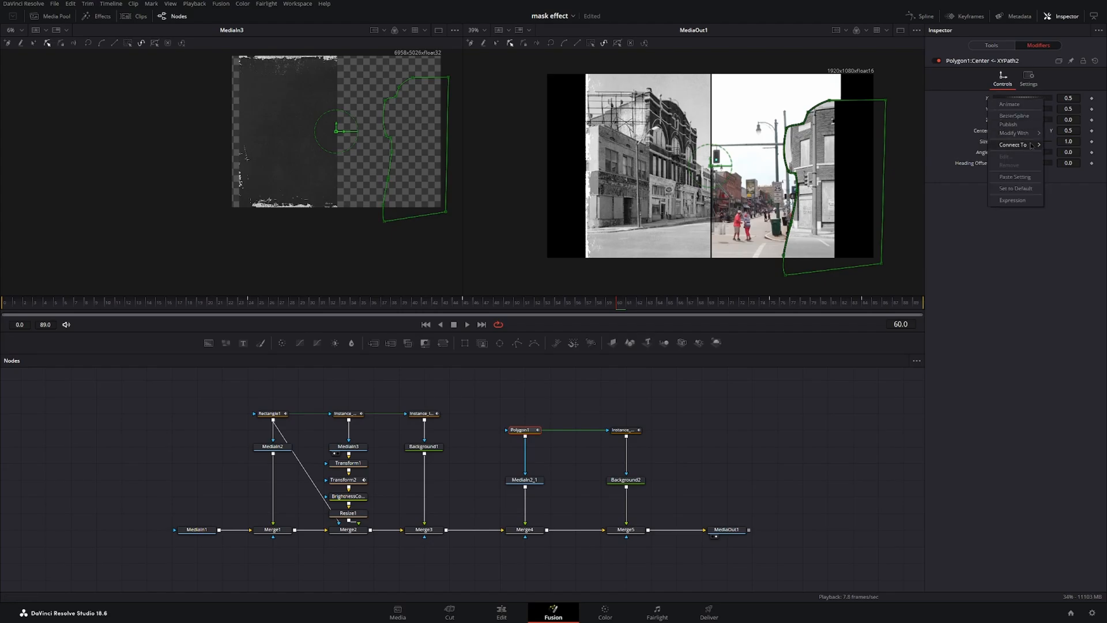
mouse_move(1013, 135)
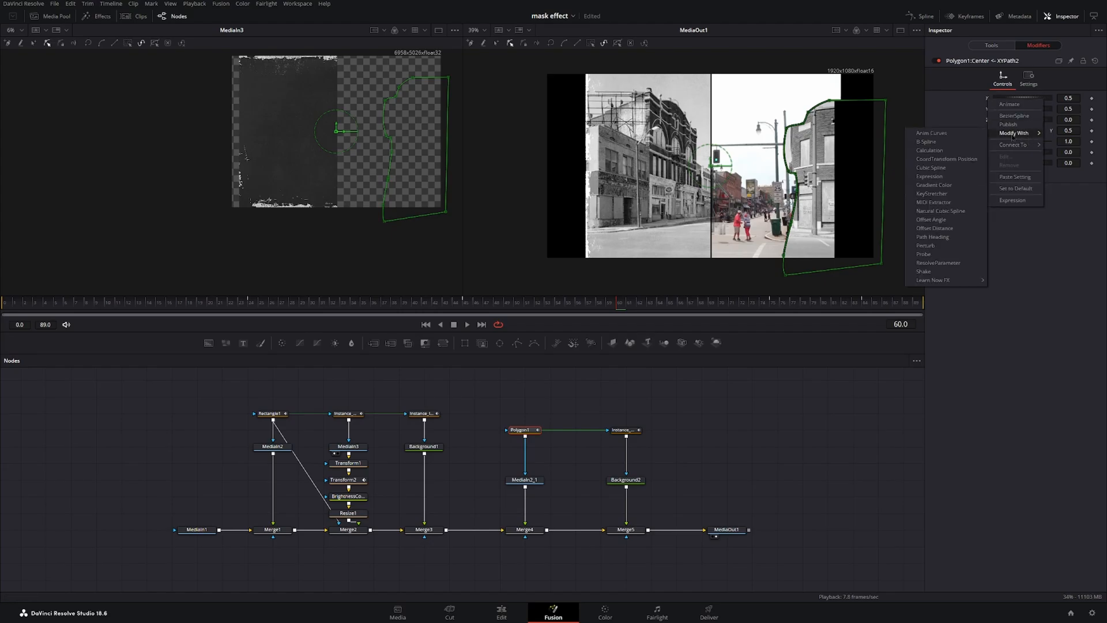
click(924, 271)
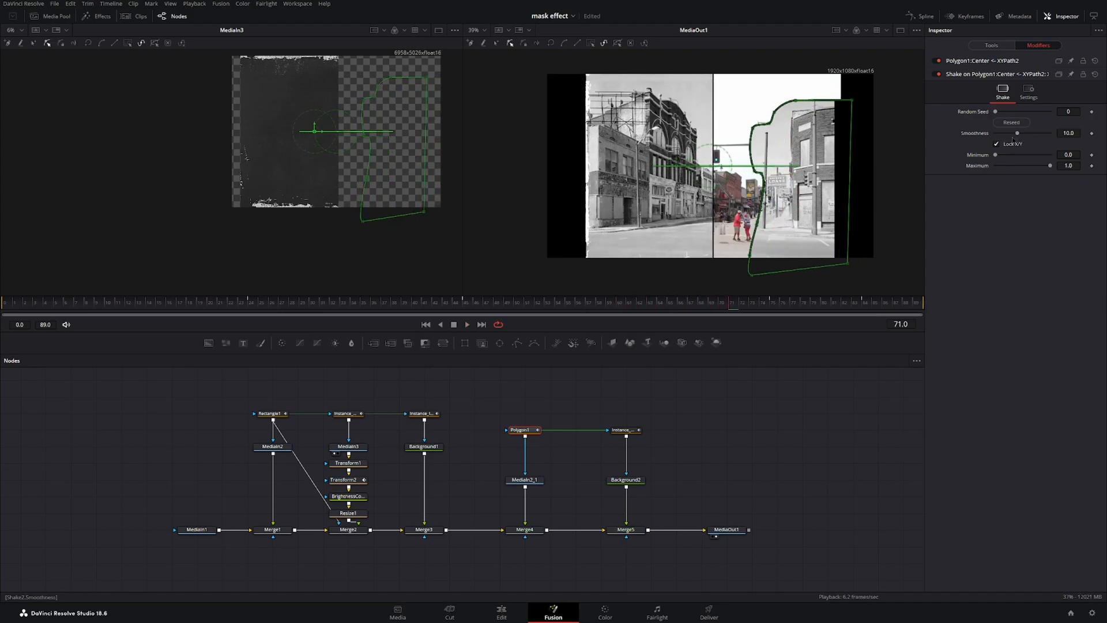
drag(1018, 133, 1017, 168)
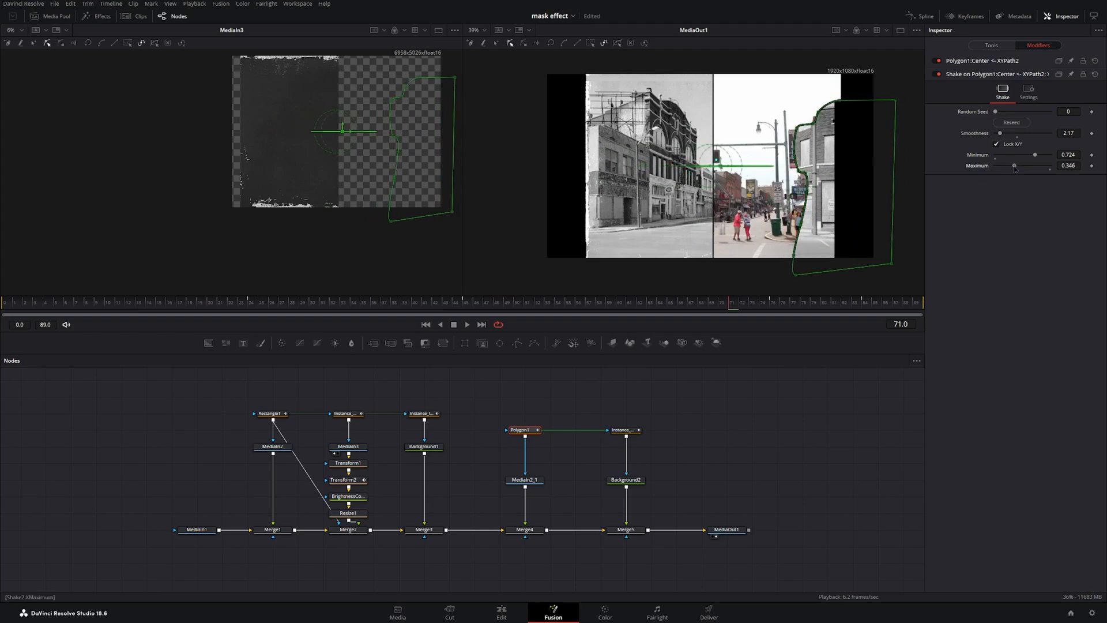